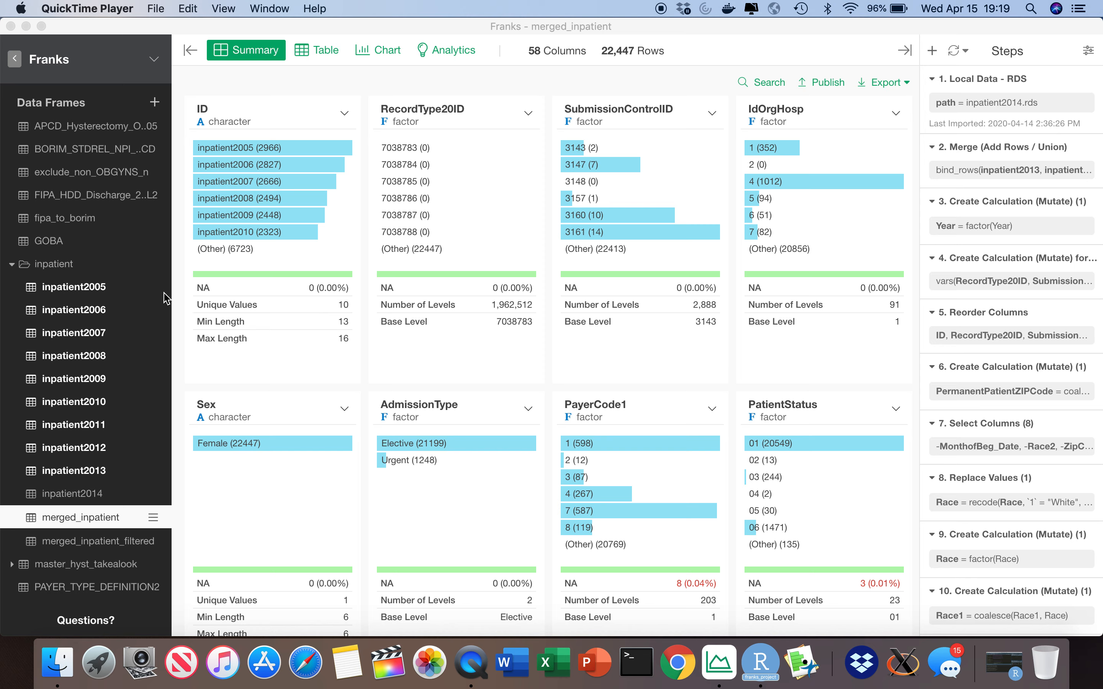
Create a bar chart of the number of rows by Year from the merged_inpatient column summary.
click(117, 292)
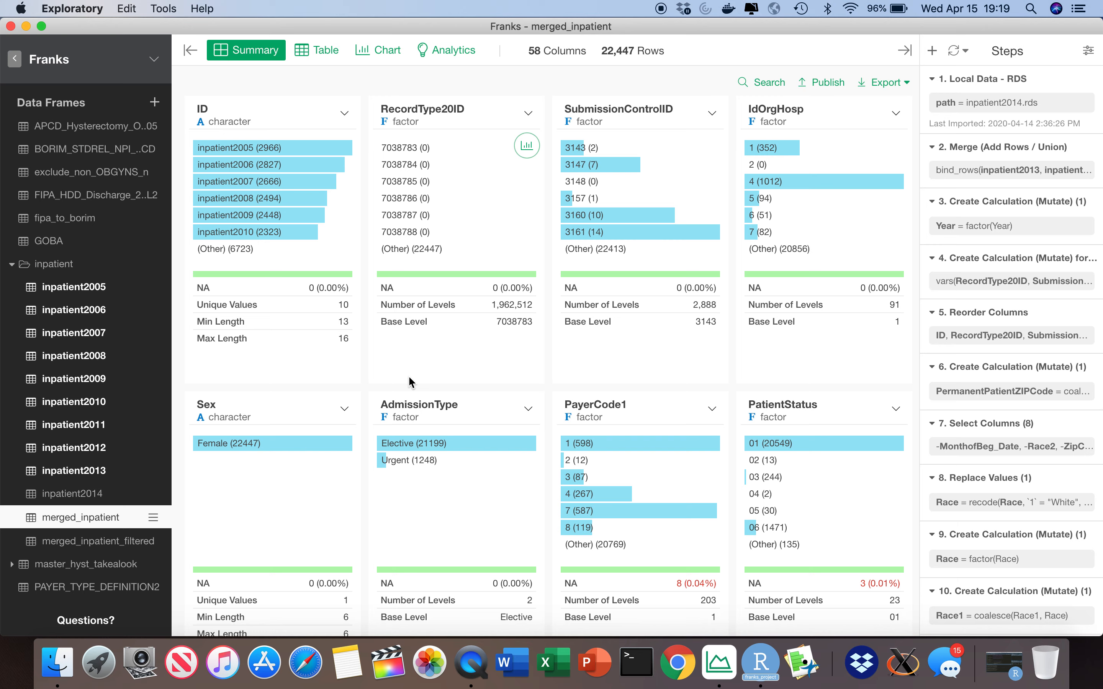
scroll(379, 323, down, 3)
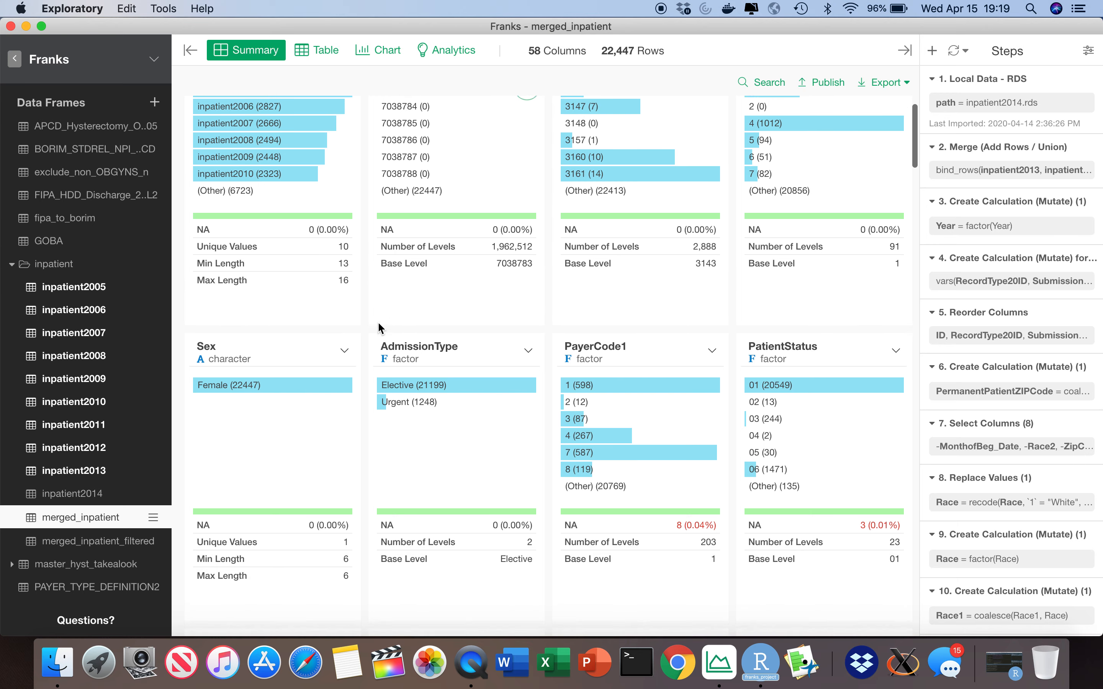
scroll(379, 323, down, 10)
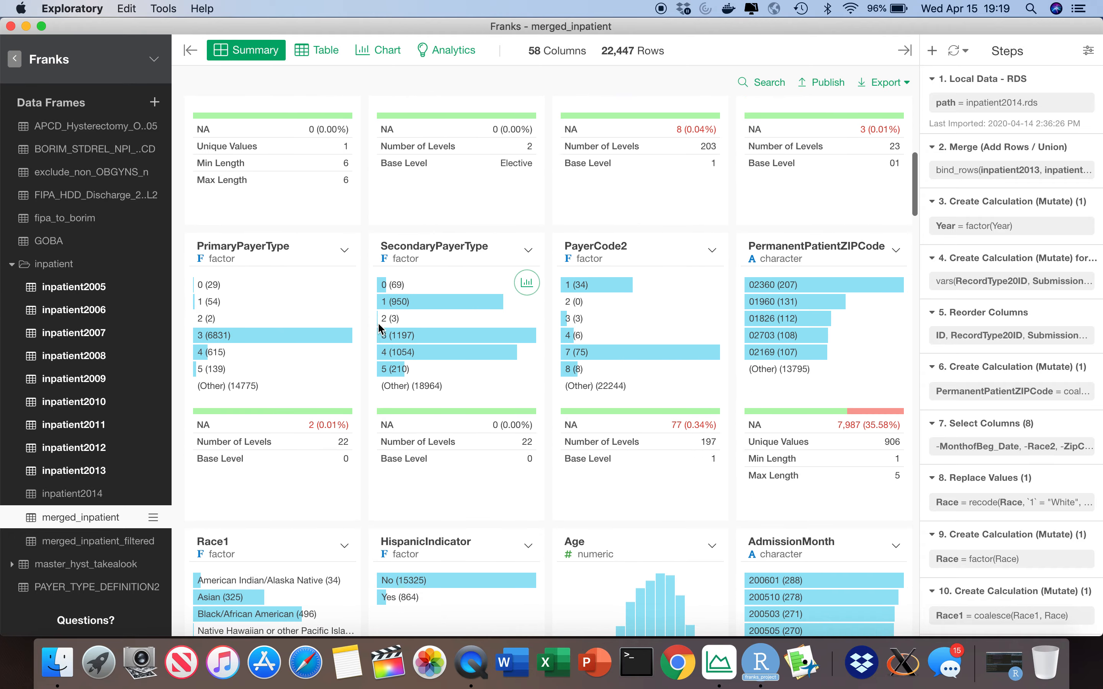
scroll(379, 326, down, 9)
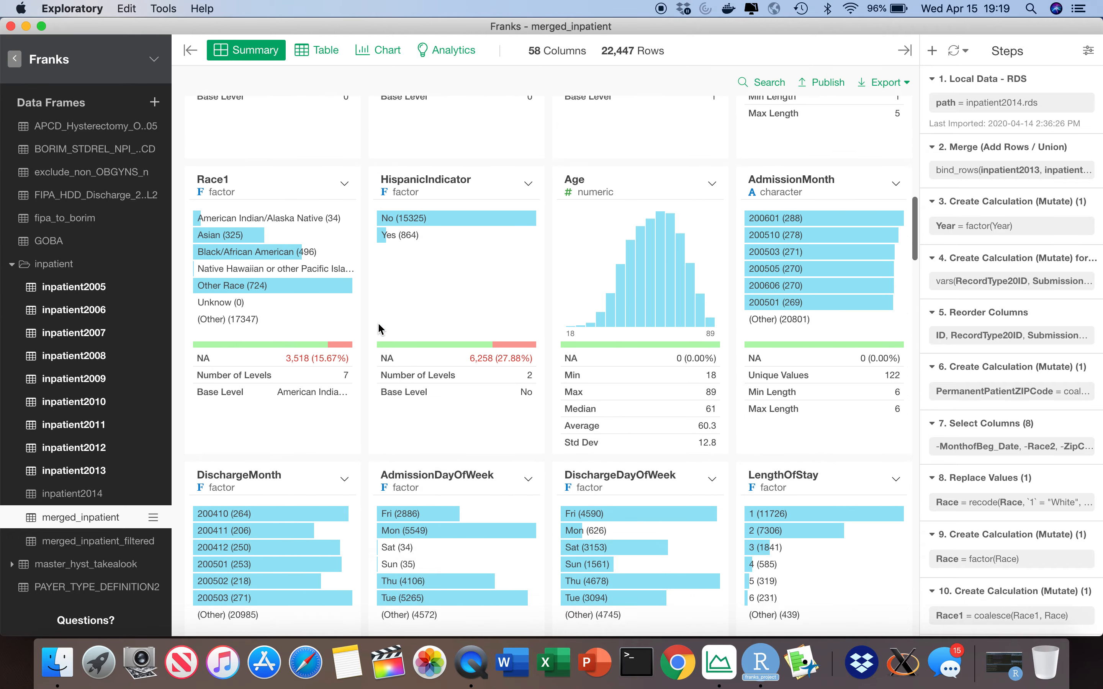
scroll(379, 326, down, 12)
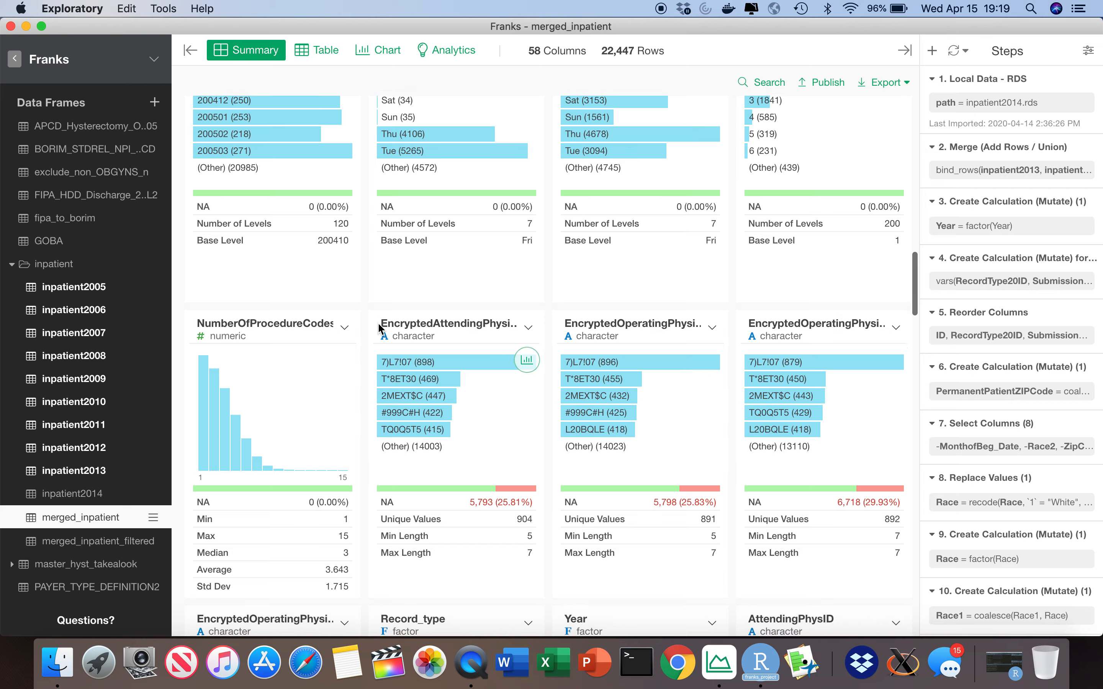
scroll(378, 326, down, 6)
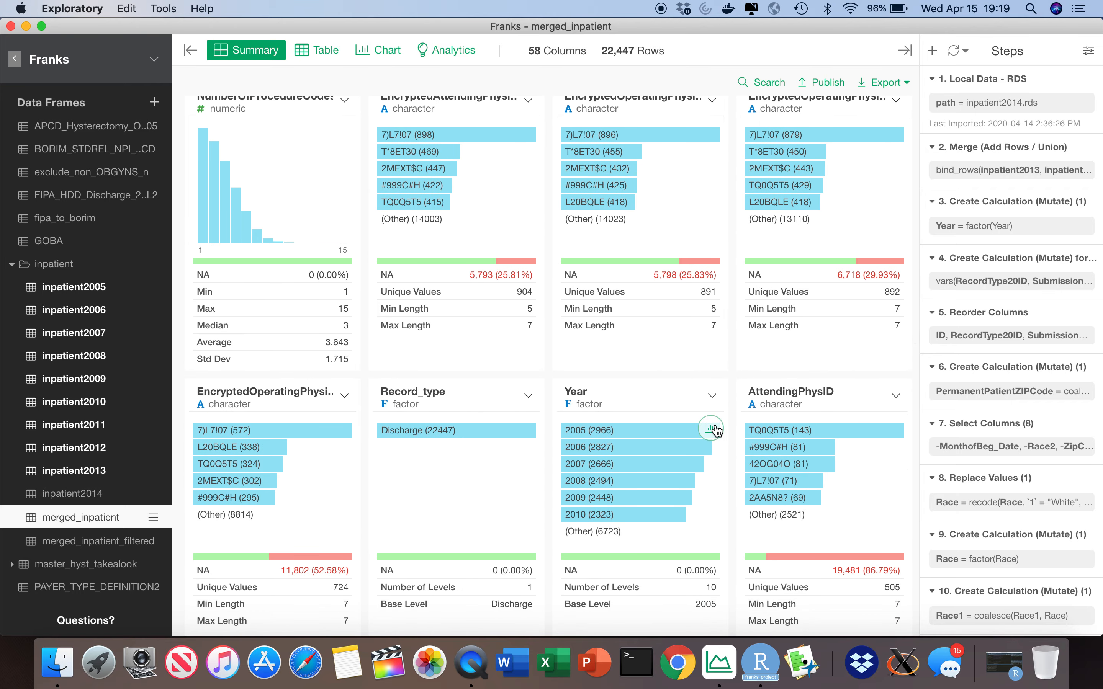
click(713, 428)
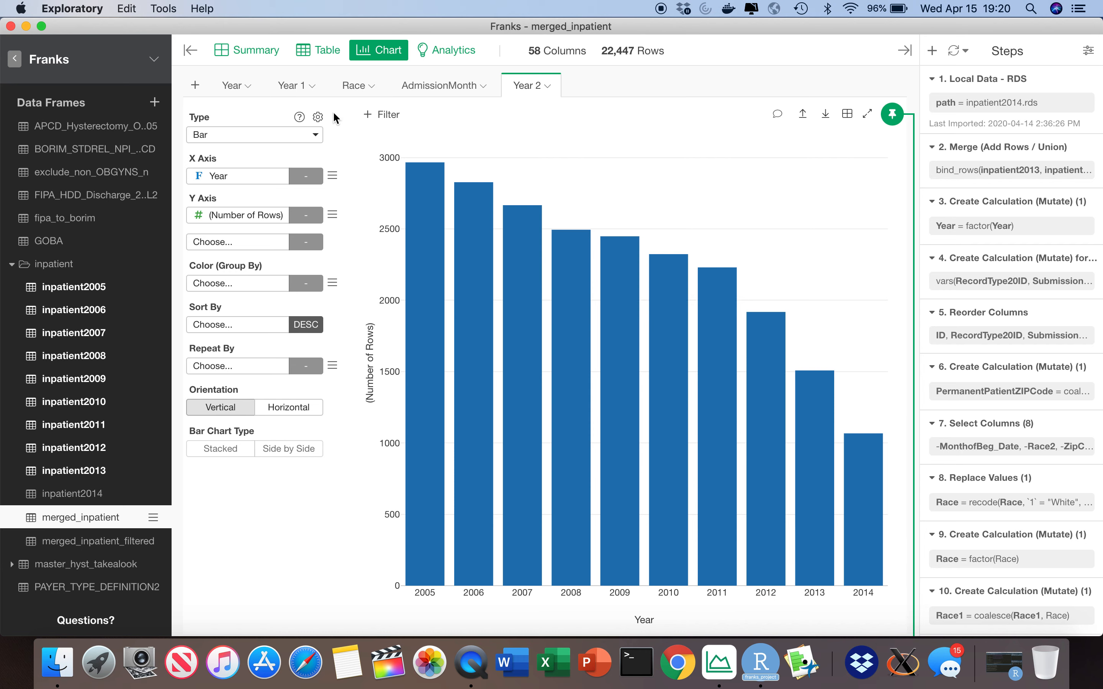
Return to the merged_inpatient summary and review its data wrangling steps from the merge through the first diagnosis code filter.
click(244, 50)
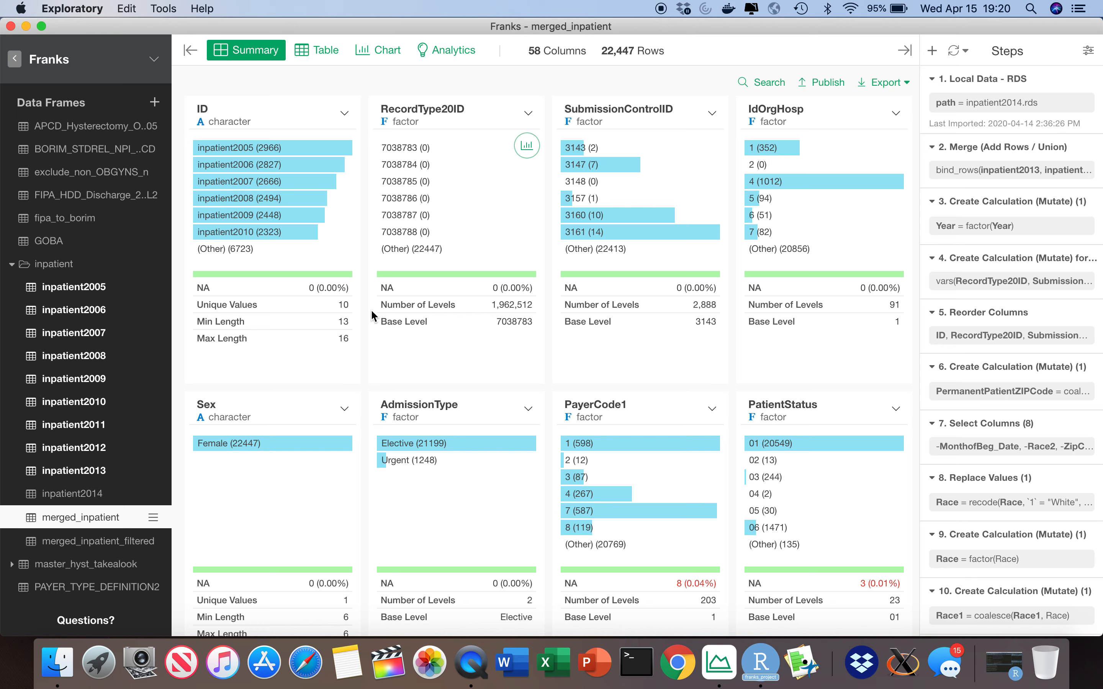
scroll(938, 362, down, 3)
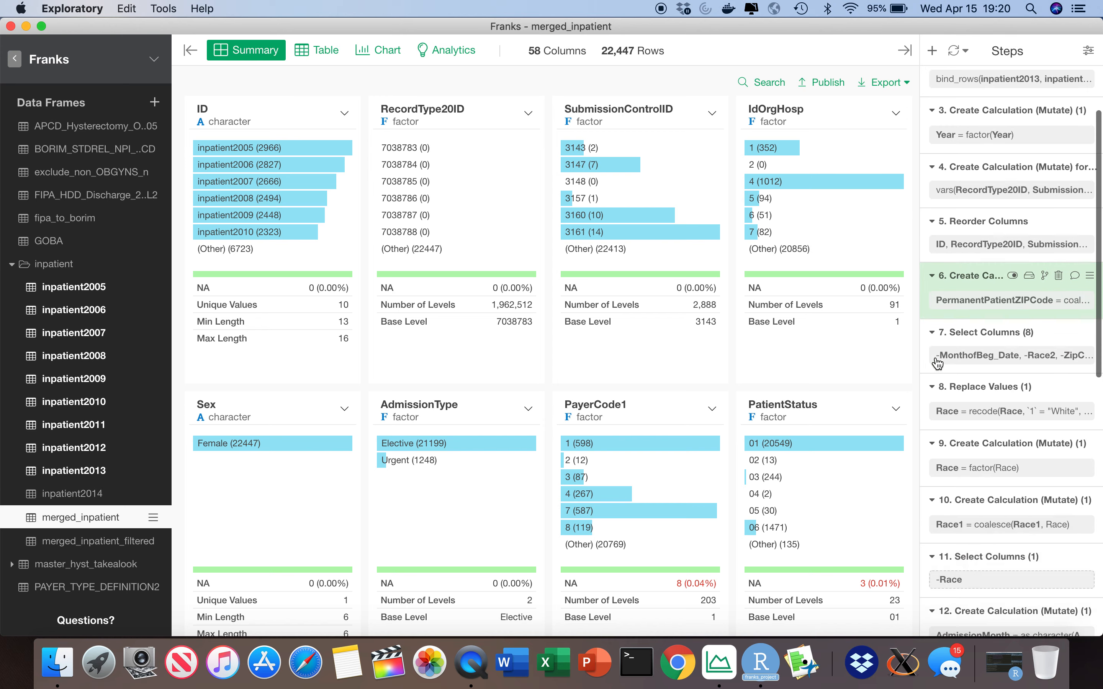
scroll(938, 362, down, 10)
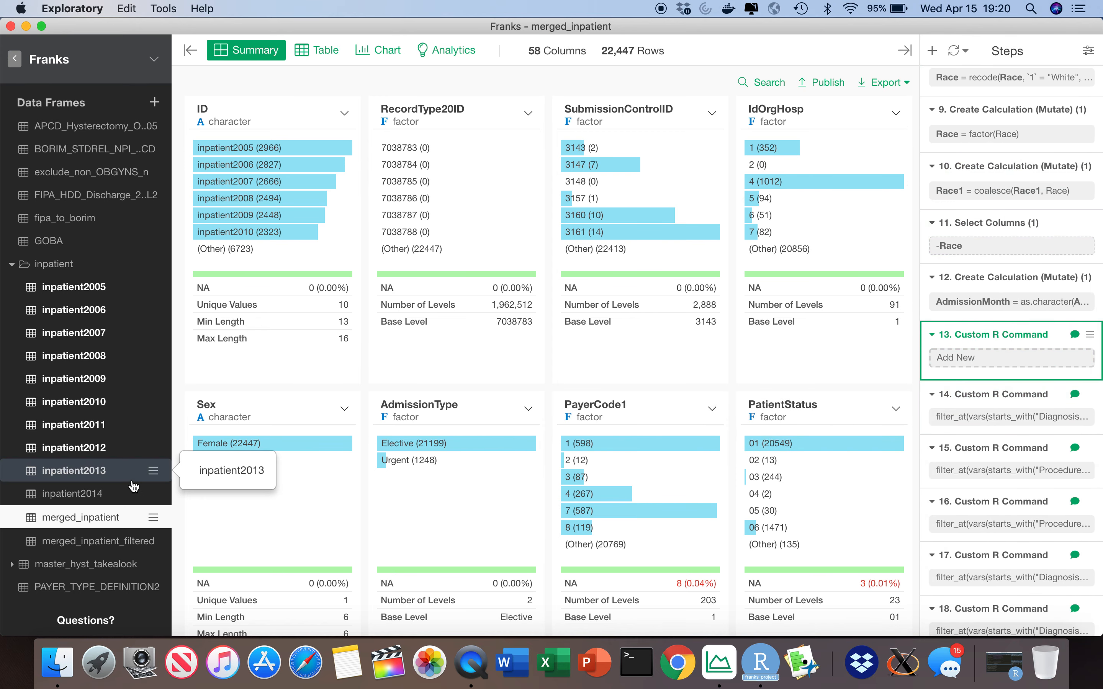
mouse_move(116, 524)
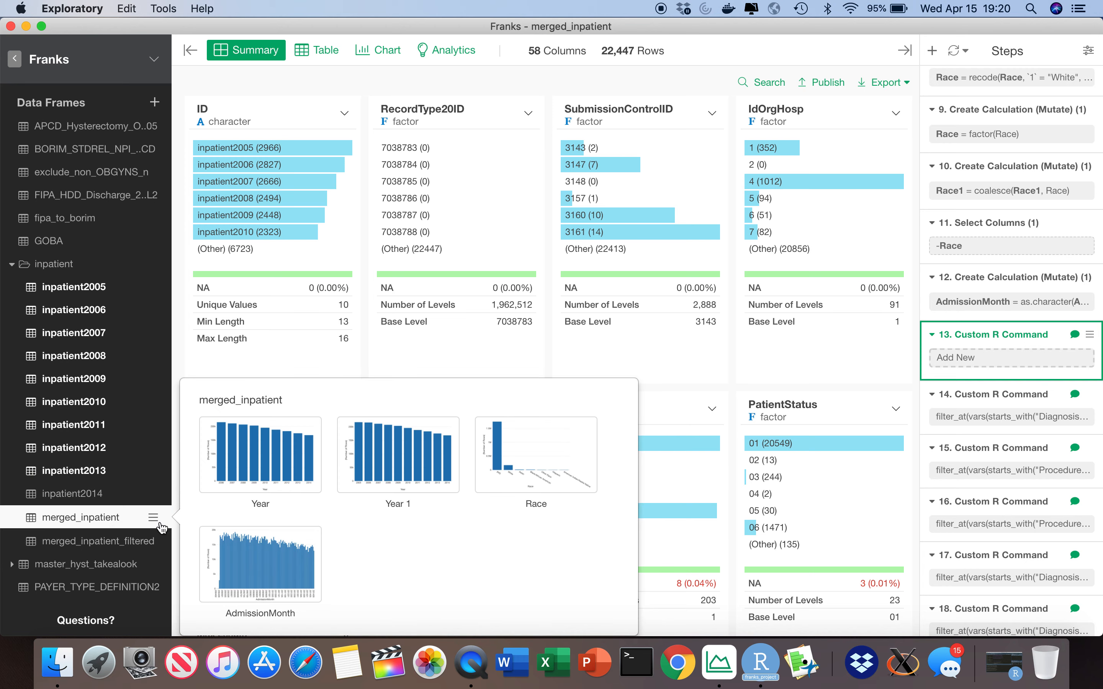
scroll(938, 466, up, 10)
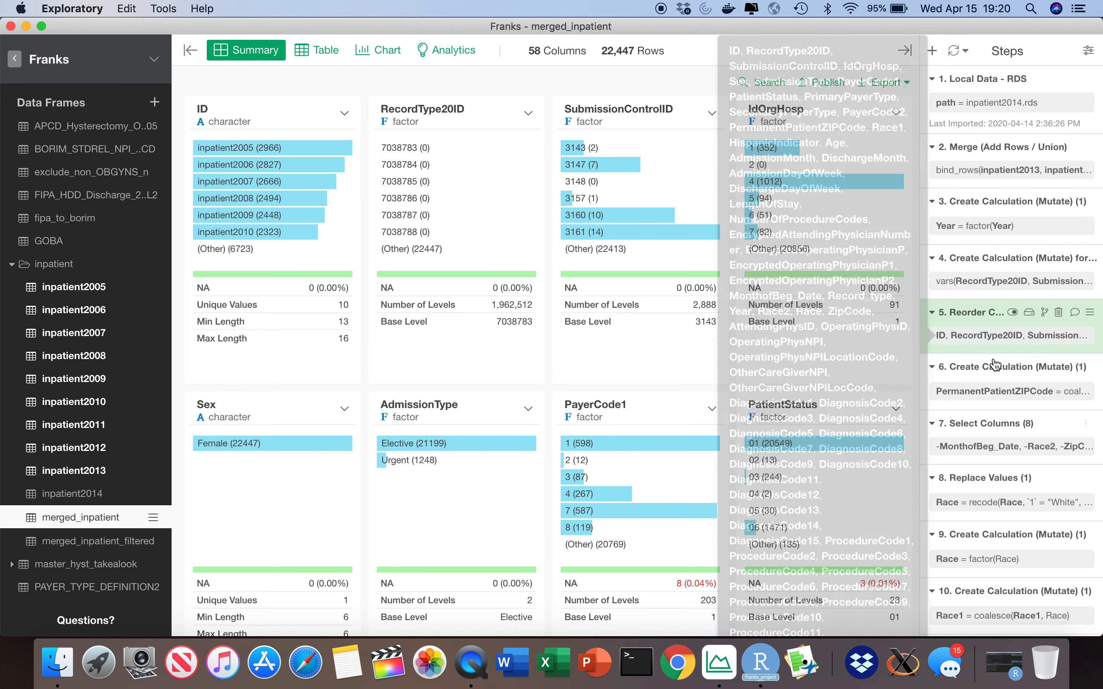
scroll(1002, 378, down, 1)
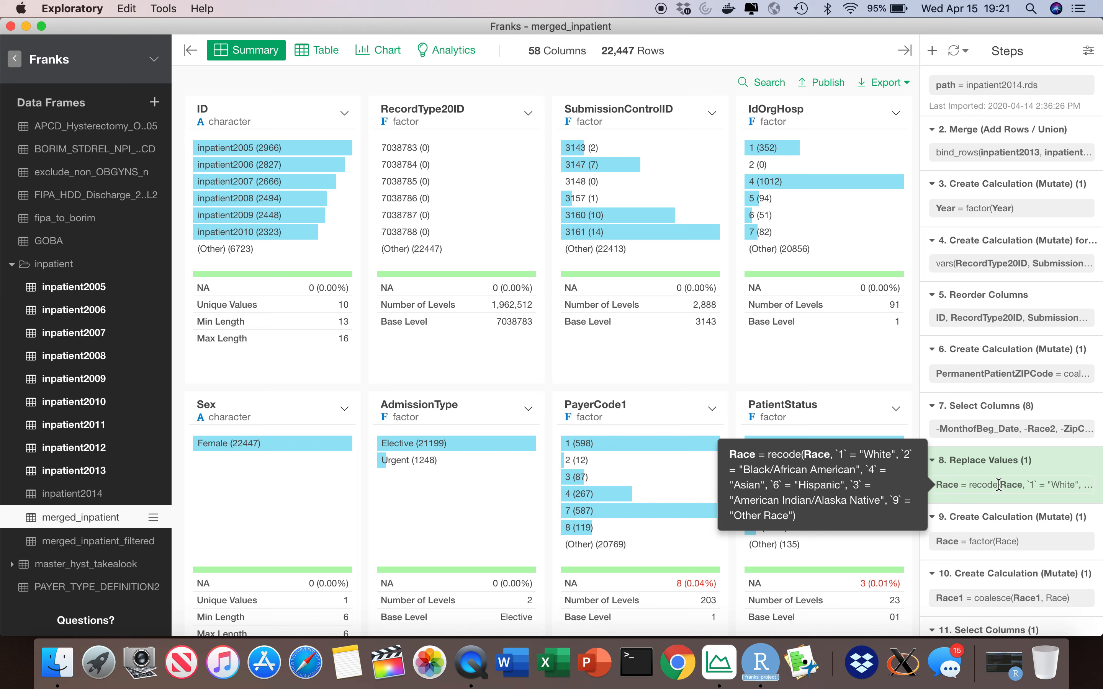
scroll(998, 485, down, 5)
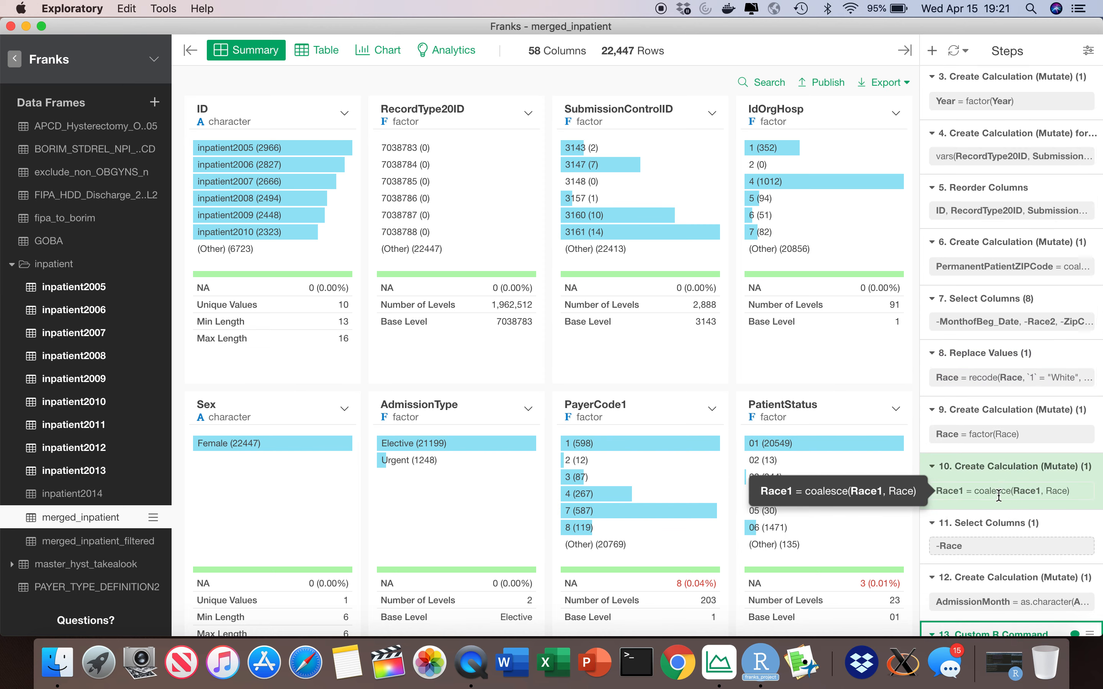
scroll(998, 495, down, 6)
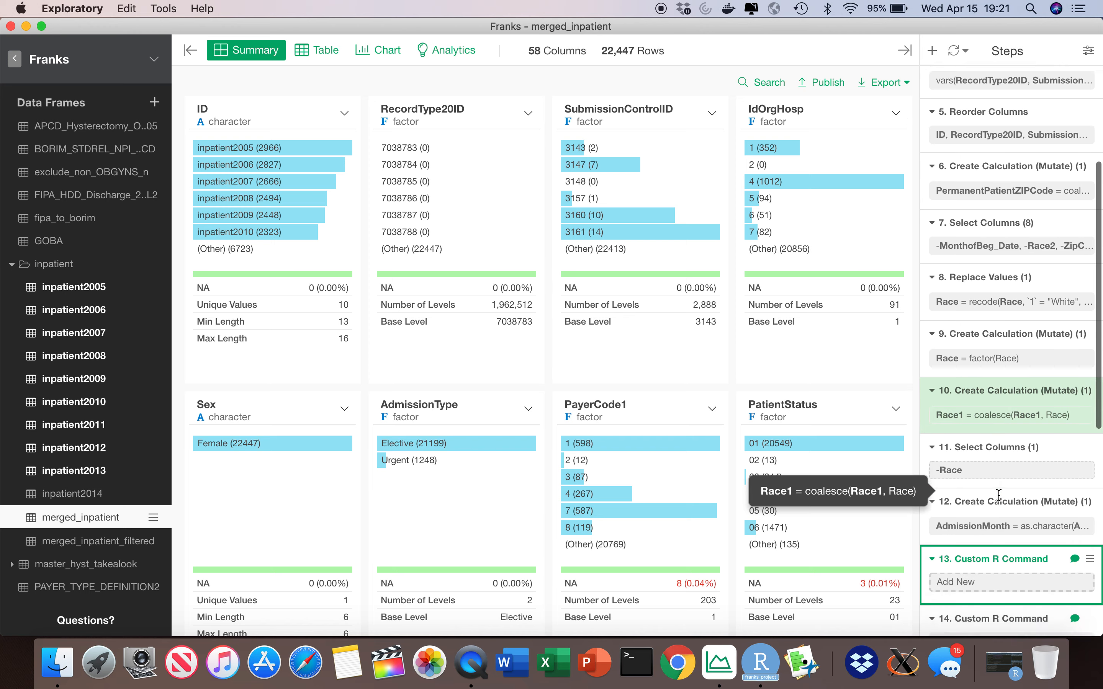
scroll(998, 497, down, 4)
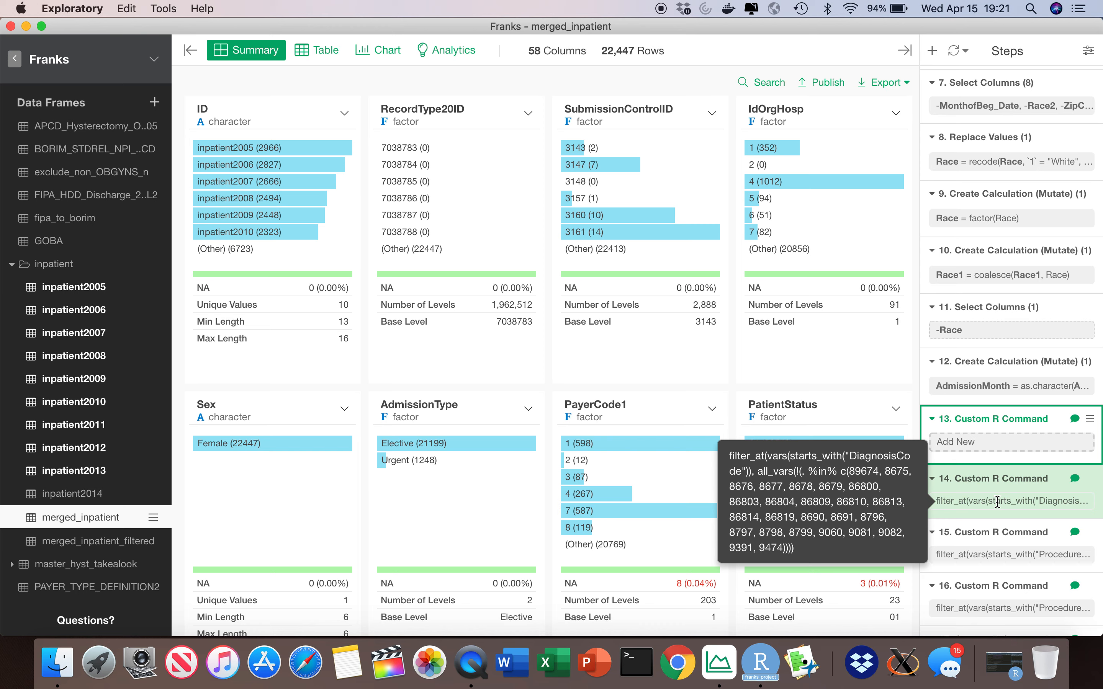
Read the comments on custom R command steps 14 and 15.
click(1076, 478)
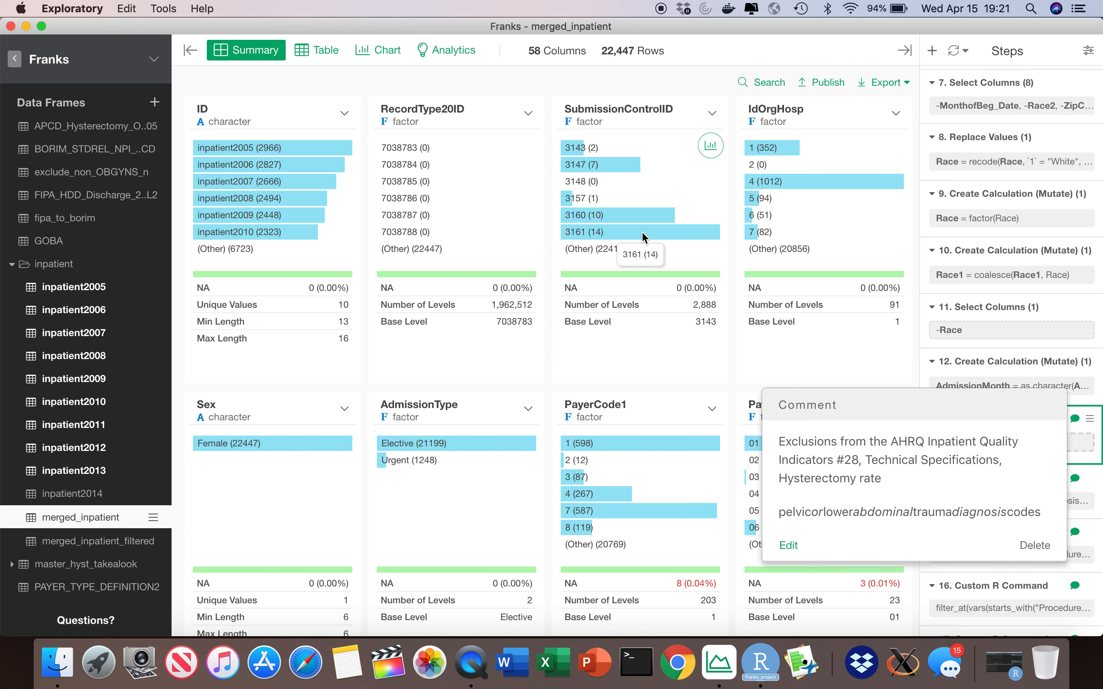
click(621, 307)
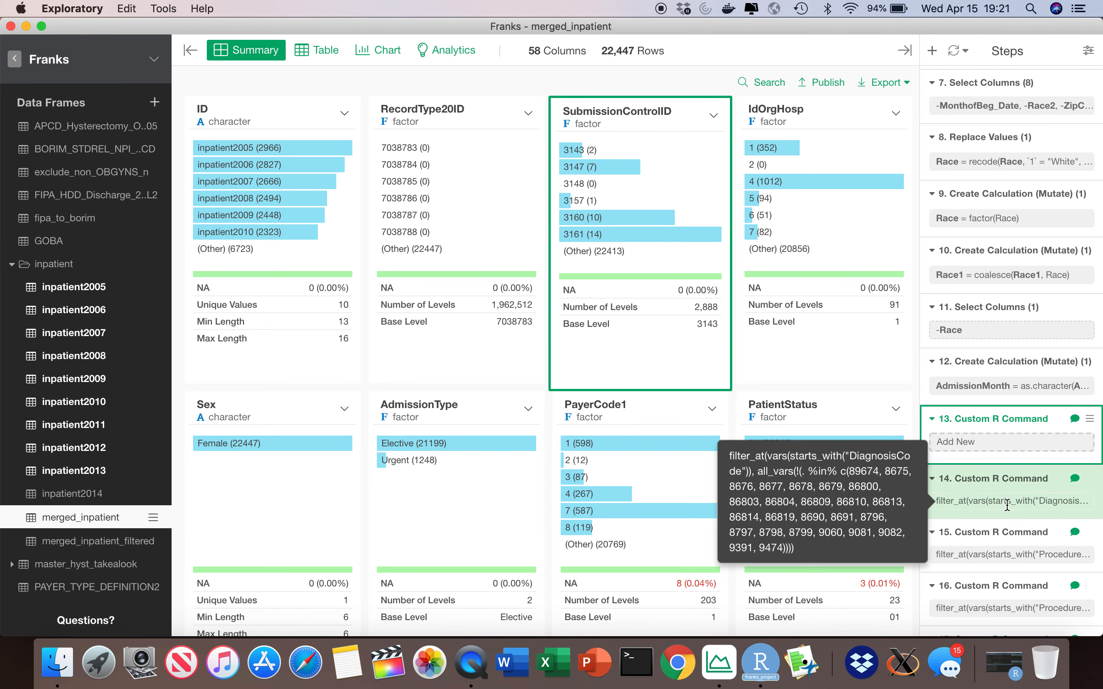
scroll(976, 496, down, 3)
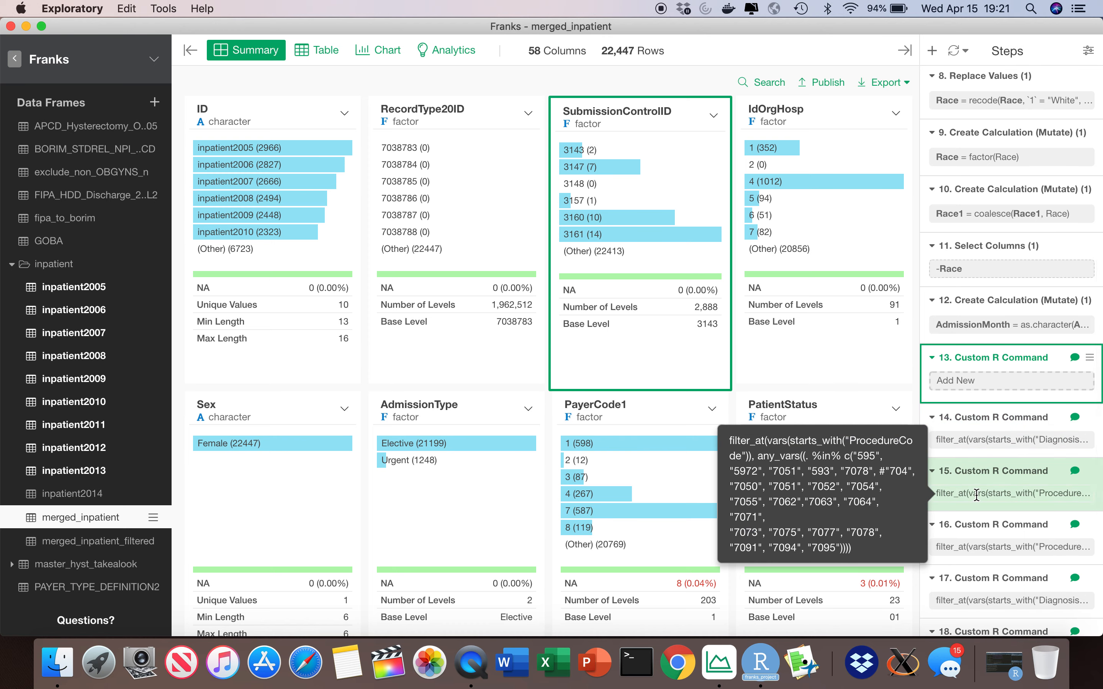
click(1075, 472)
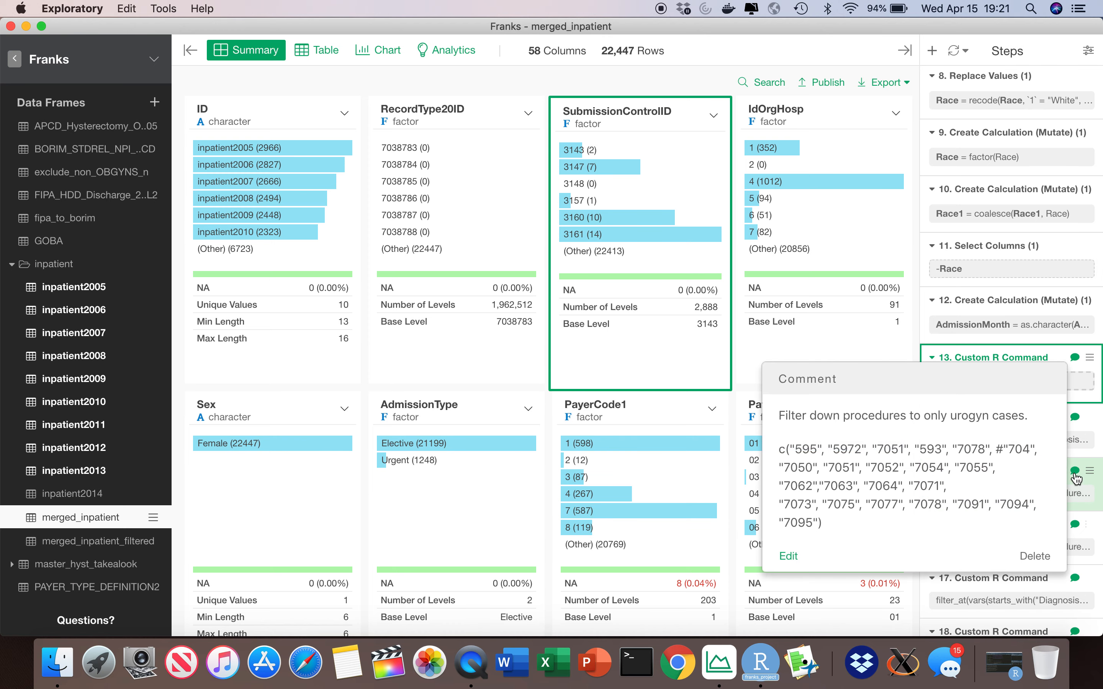
click(734, 470)
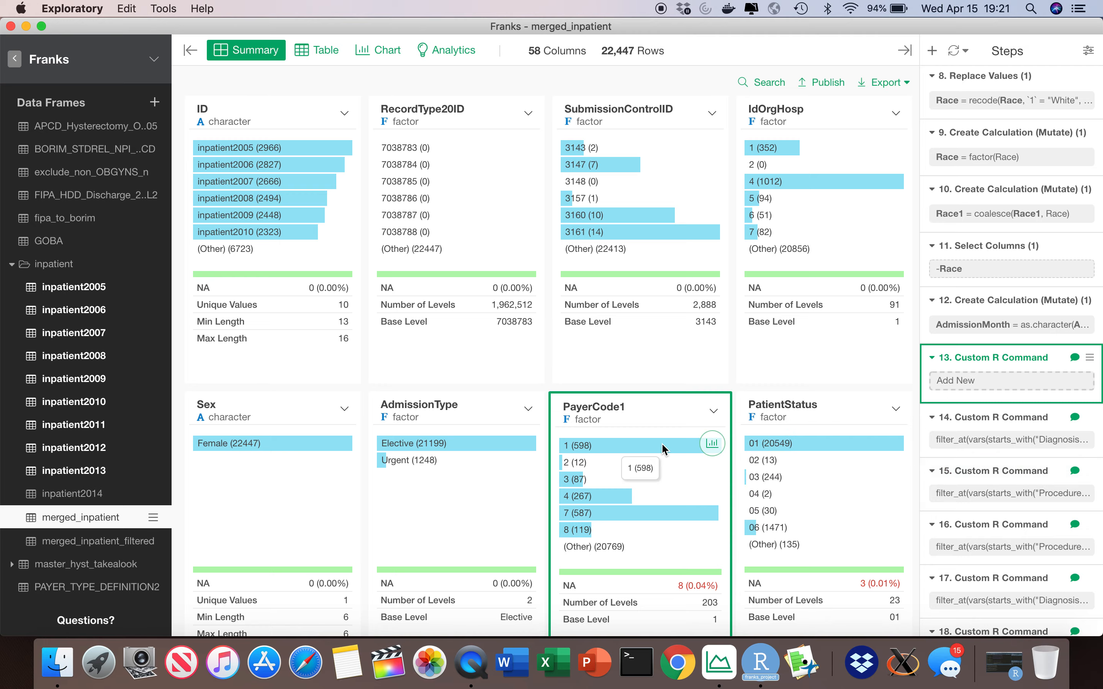
Examine the column summaries for ProcedureCode1 through ProcedureCode15 in merged_inpatient.
scroll(661, 443, down, 20)
scroll(662, 445, down, 15)
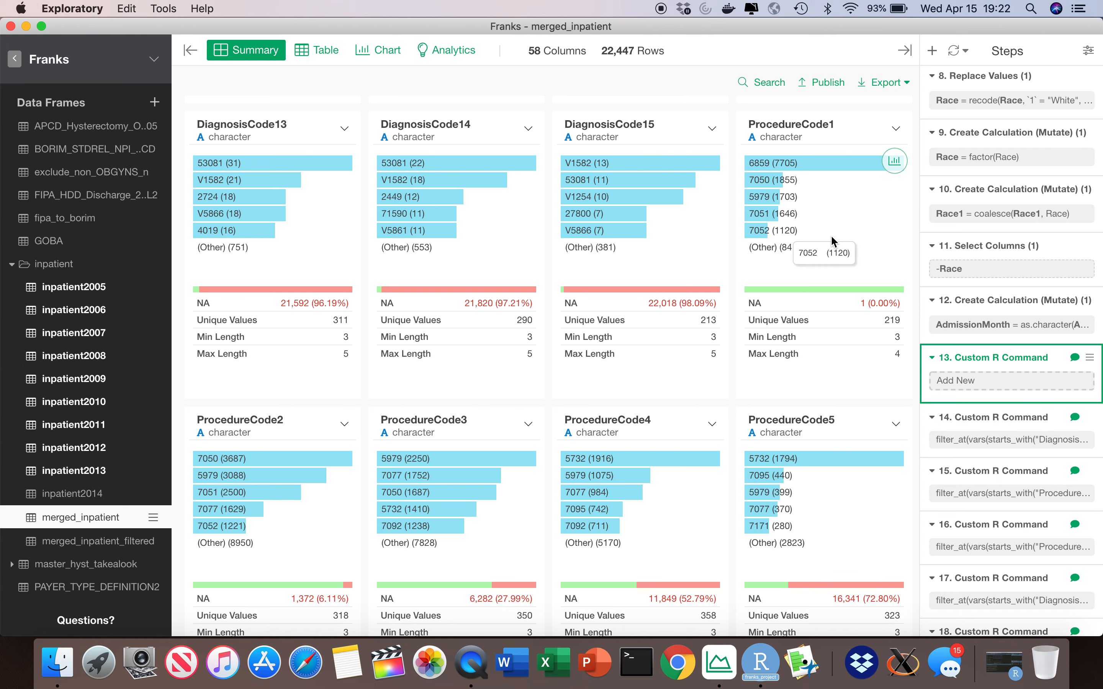
scroll(831, 235, down, 12)
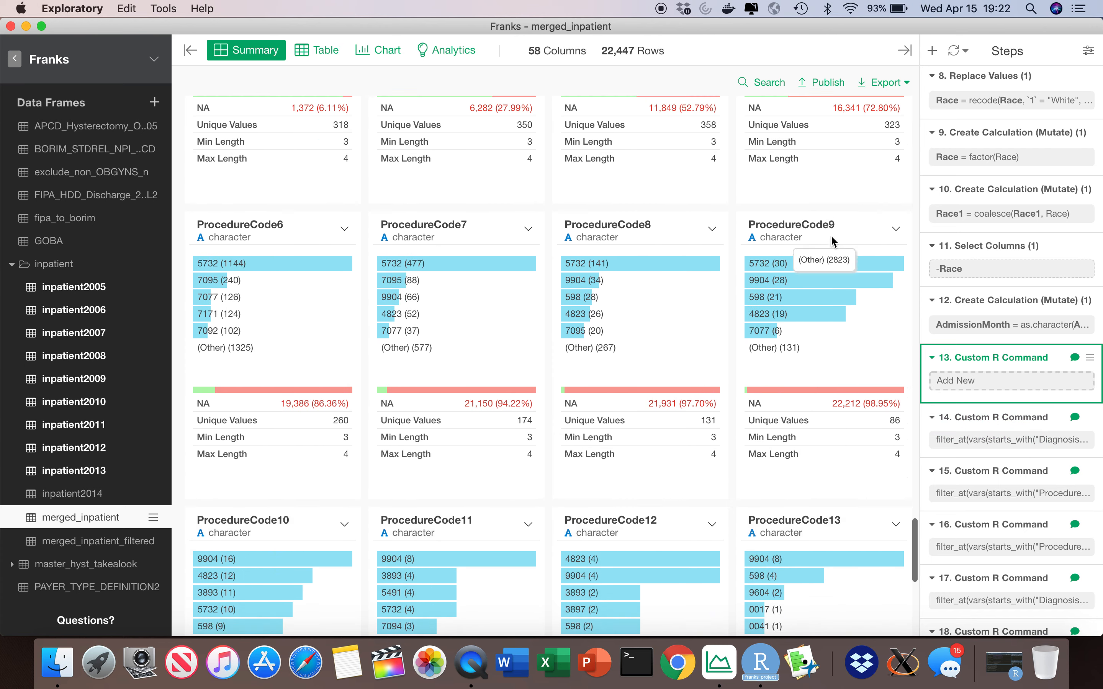
scroll(832, 236, down, 6)
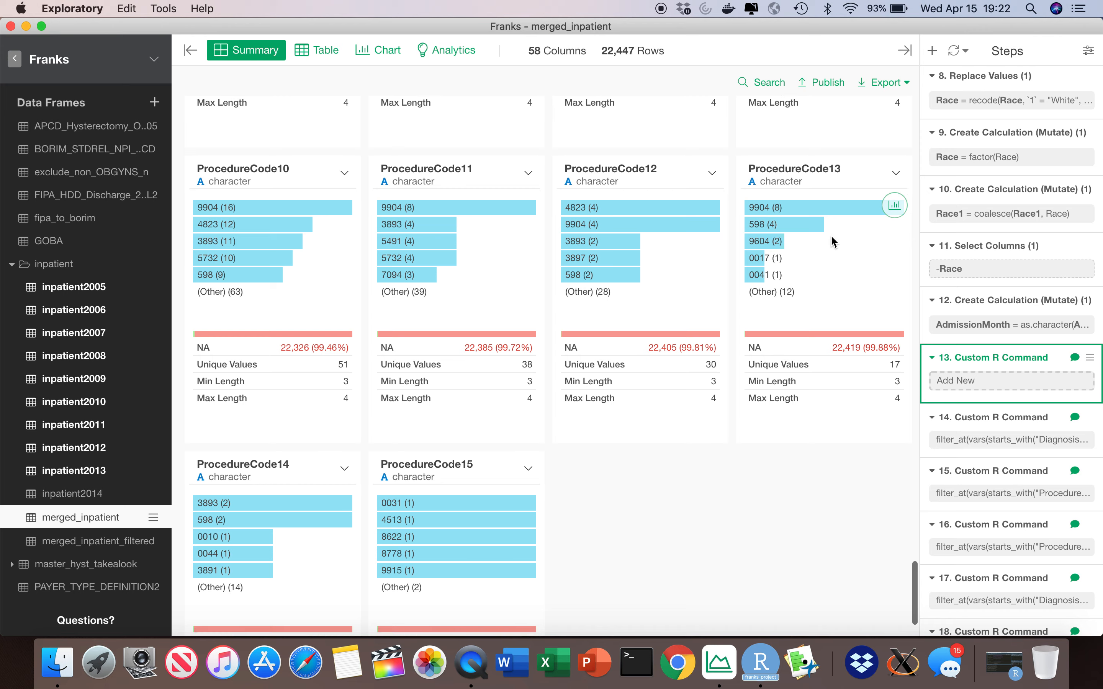
Read the comments on custom R command steps 16 and 17.
click(1074, 524)
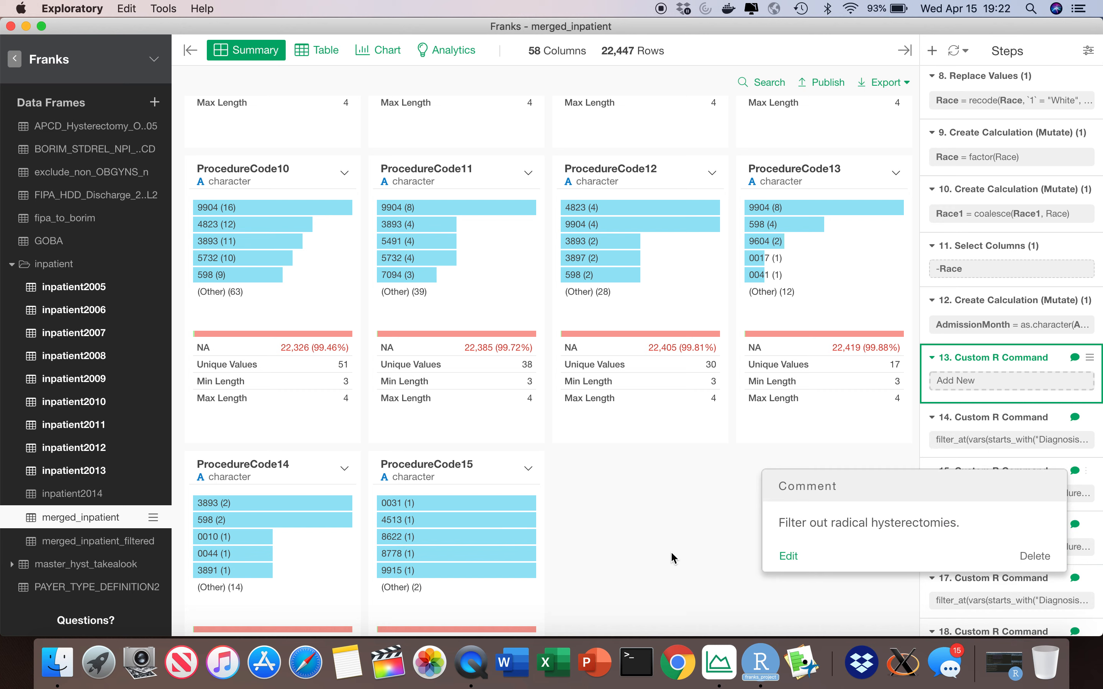
click(671, 554)
click(1075, 579)
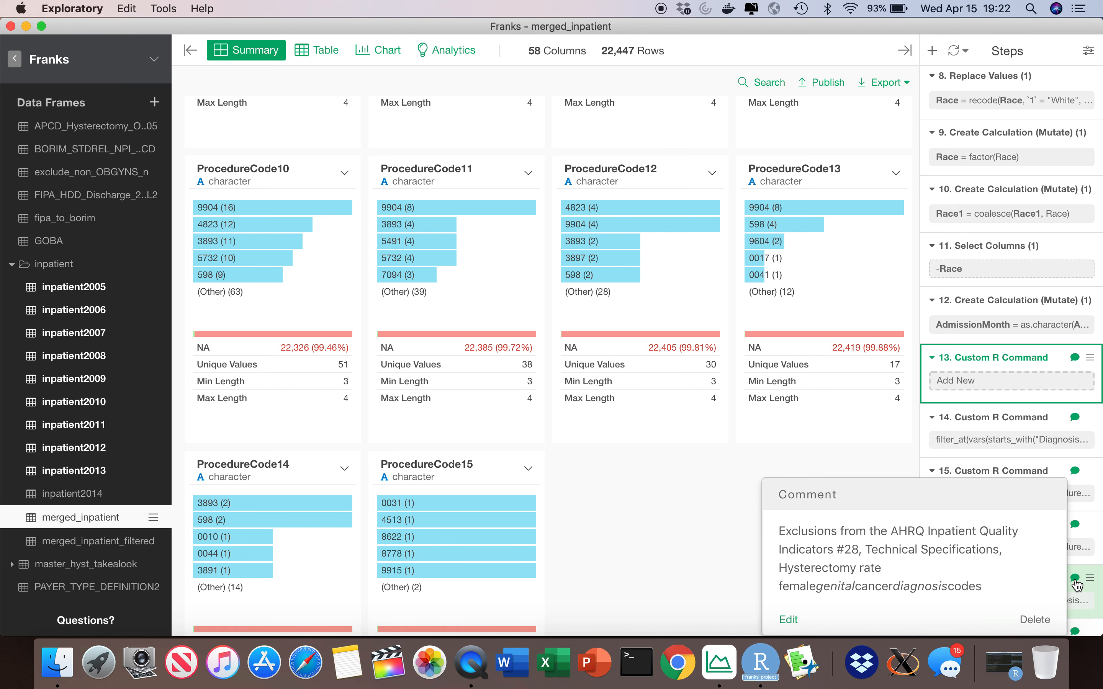
click(681, 555)
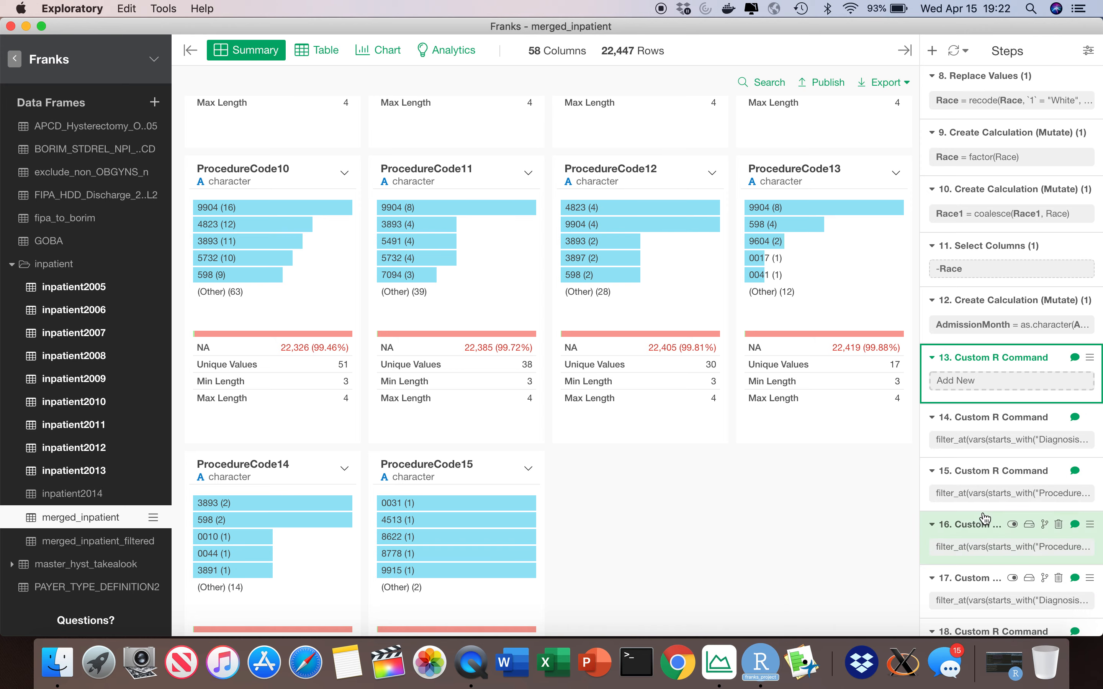
Read the comments on custom R command steps 18 and 20.
scroll(985, 517, down, 5)
scroll(985, 518, down, 2)
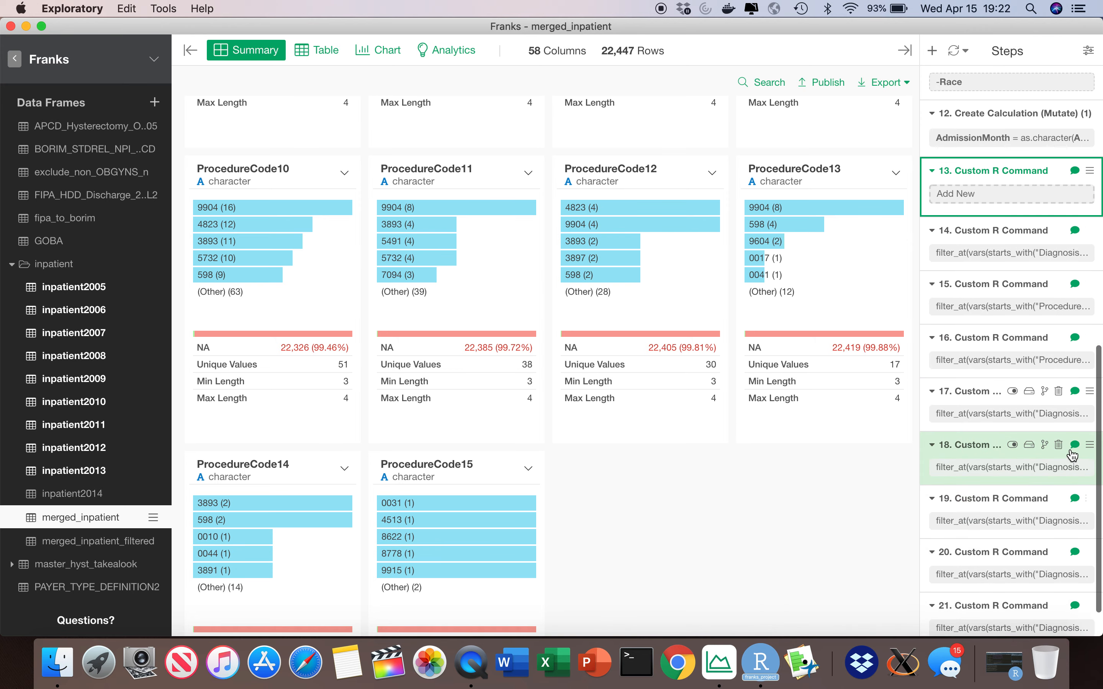
click(1074, 448)
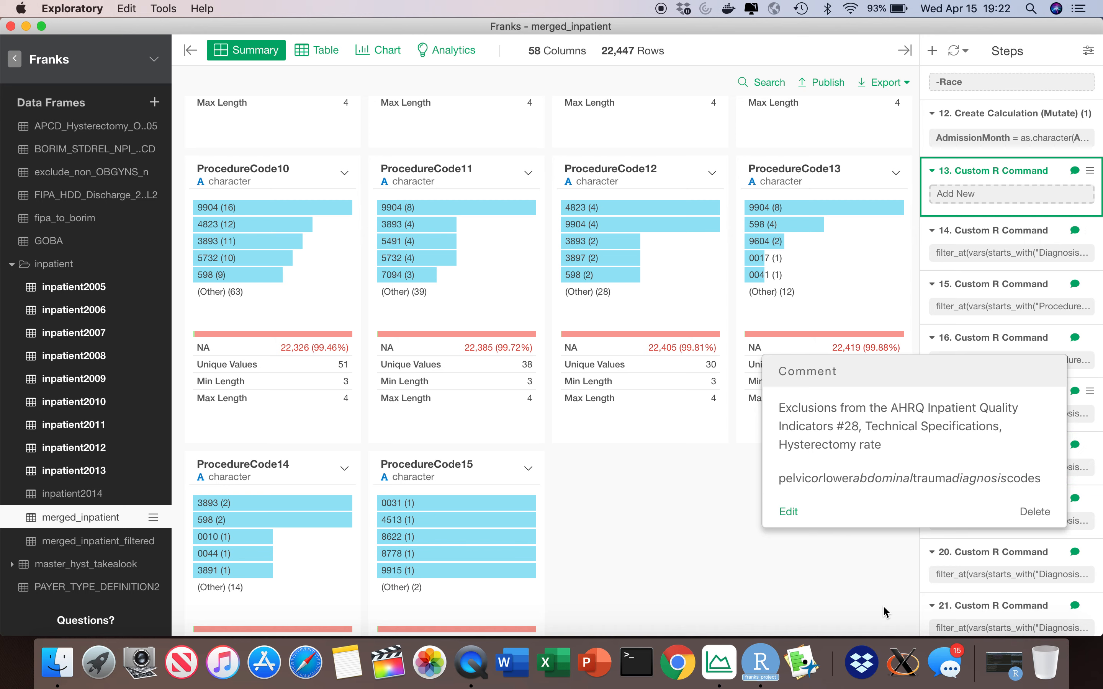
click(829, 588)
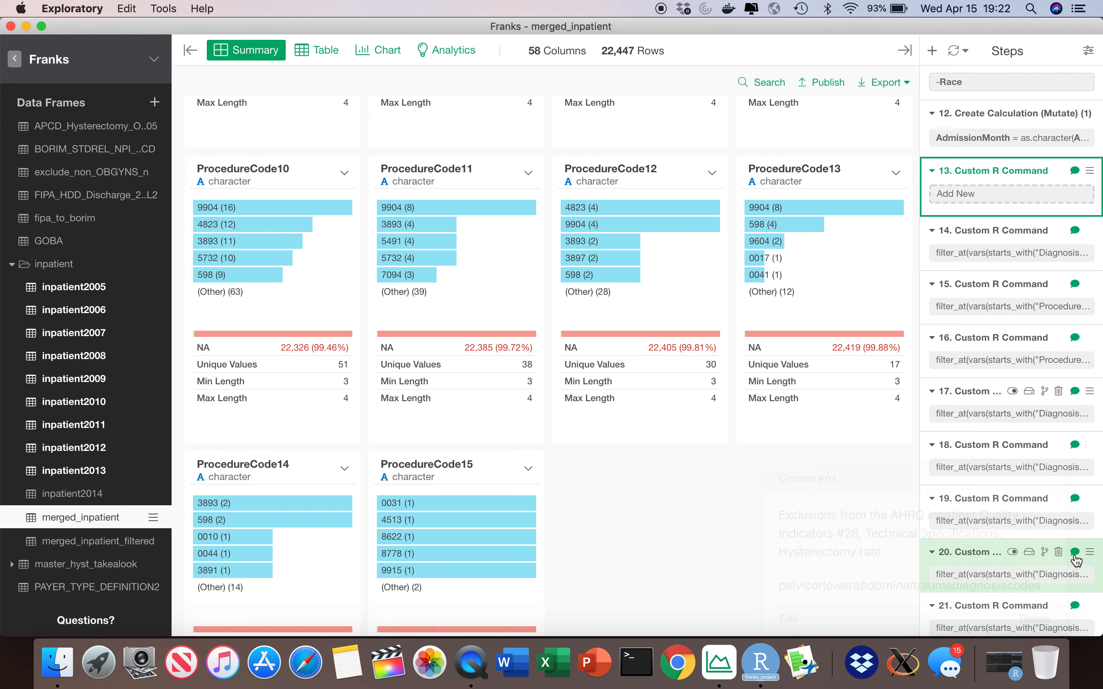
click(1074, 552)
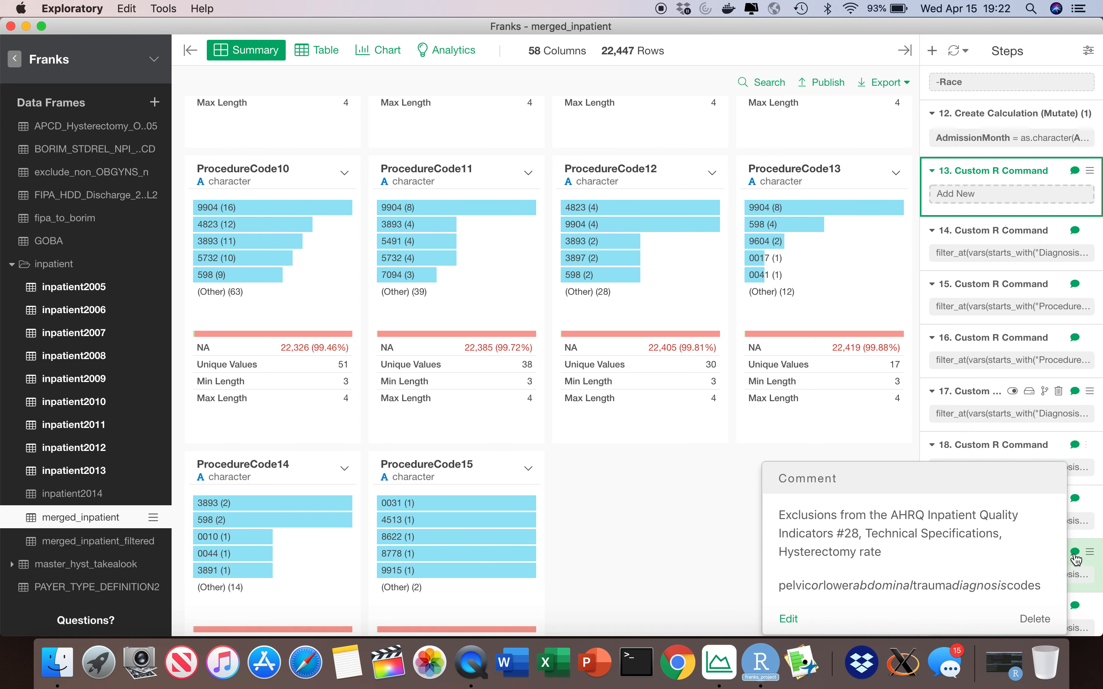
click(667, 517)
Check the code of custom R command step 18 and read the comment on step 21.
scroll(768, 499, down, 2)
scroll(770, 506, down, 2)
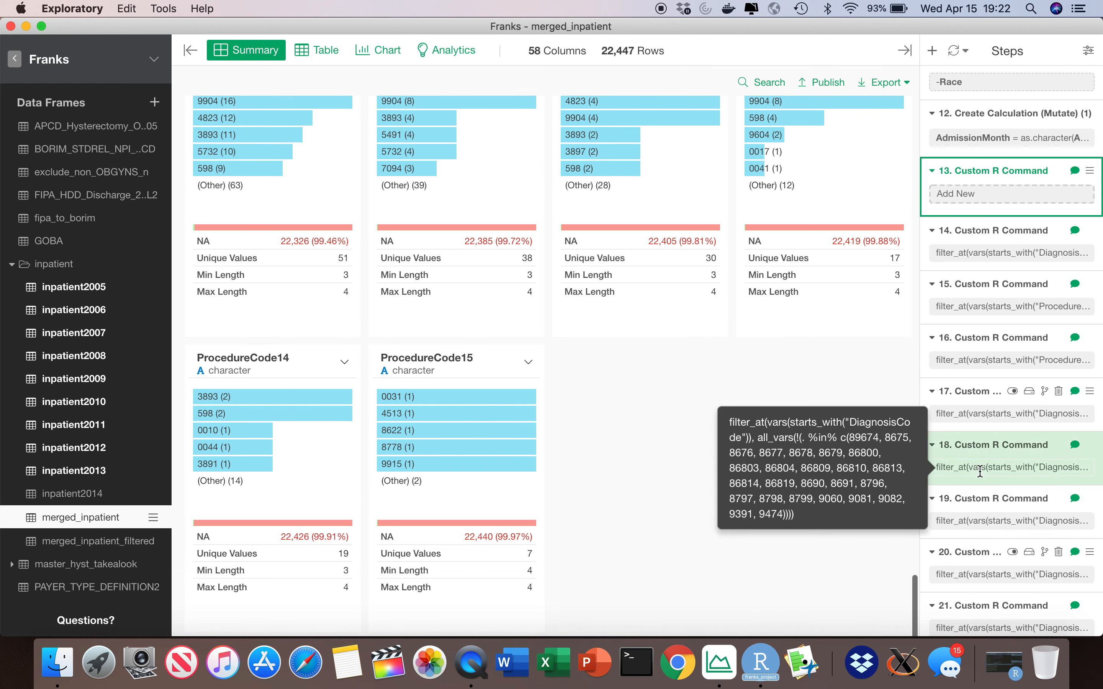
scroll(1025, 519, down, 2)
click(1074, 557)
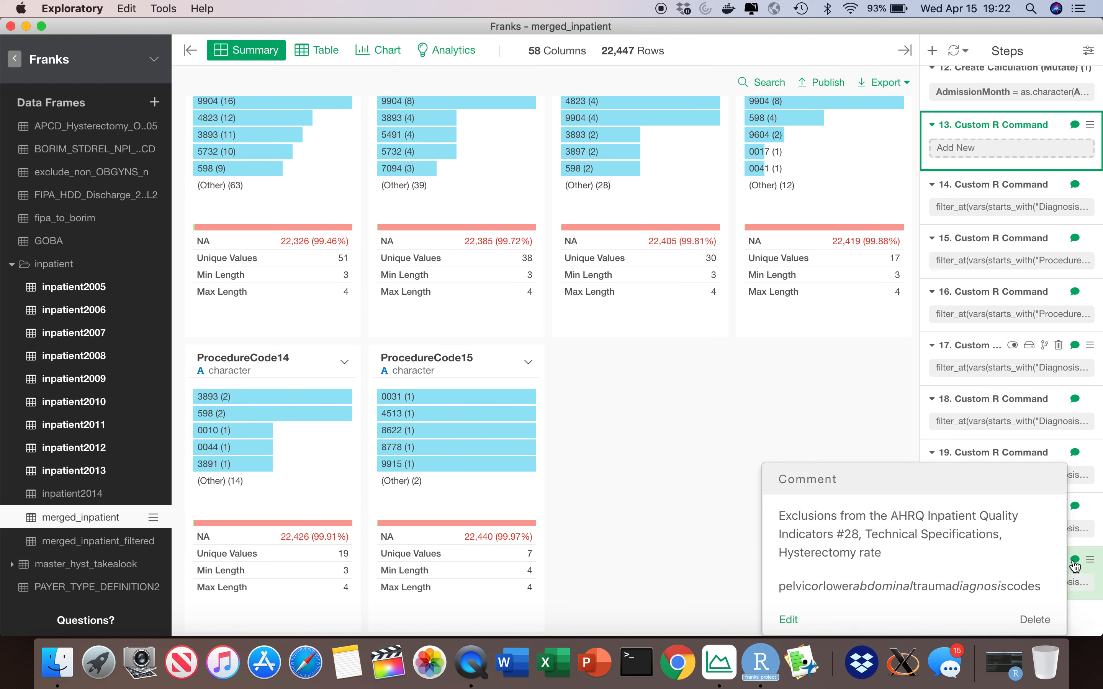
click(665, 485)
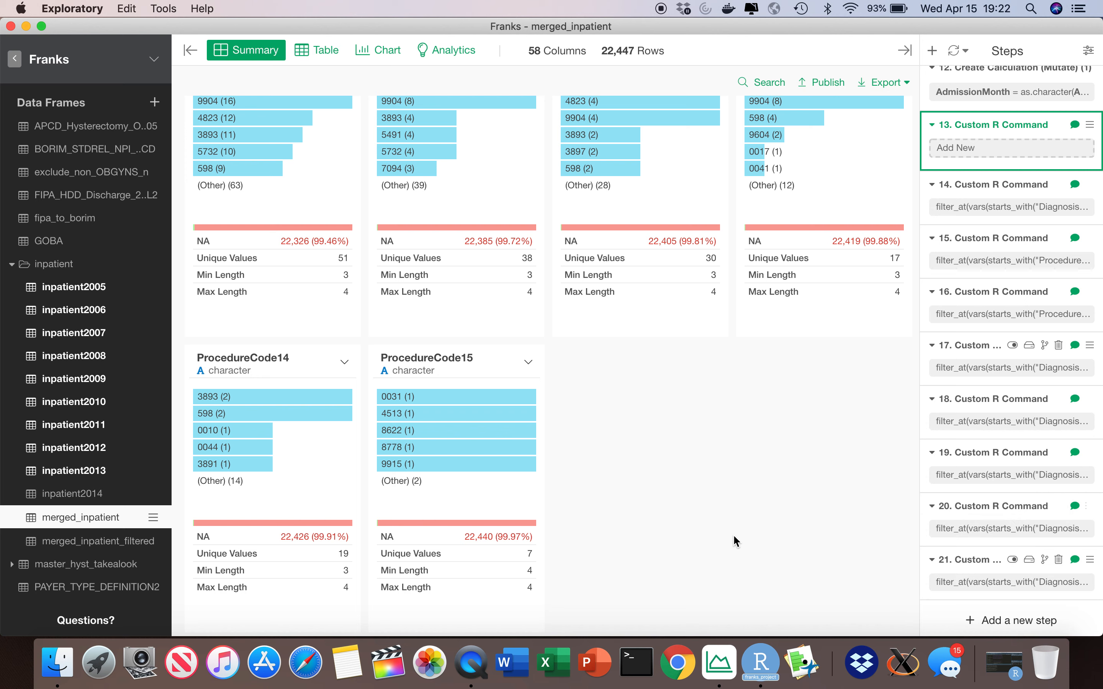
Open the merged_inpatient_filtered data frame and skim its list of wrangling steps from the last back to the first.
mouse_move(132, 545)
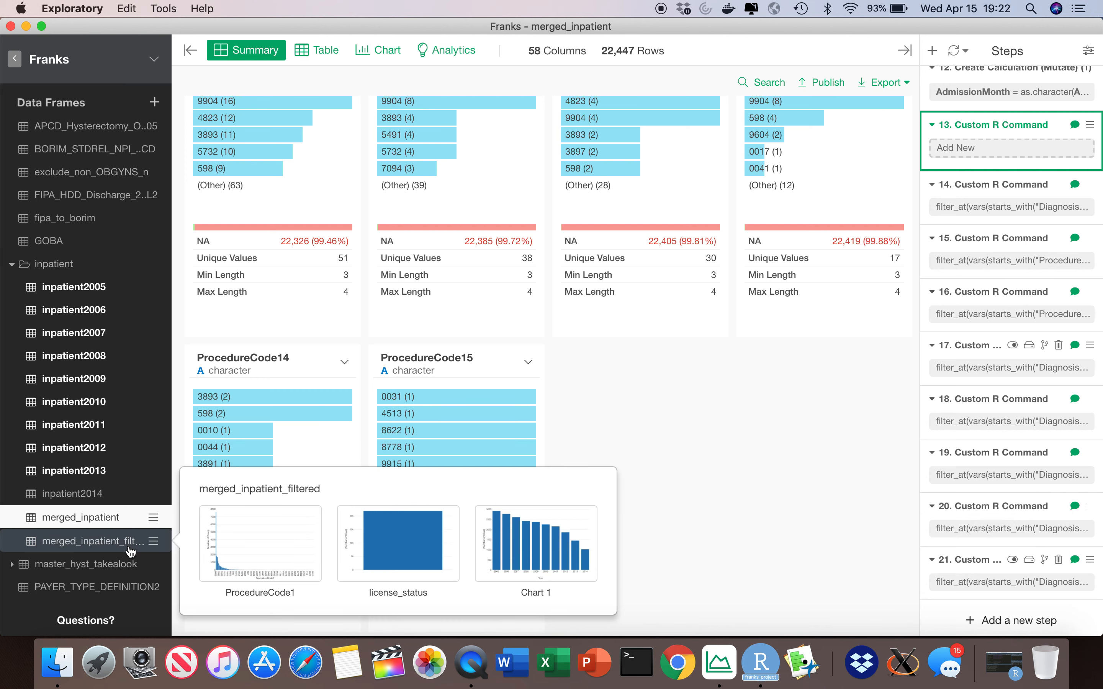
click(131, 551)
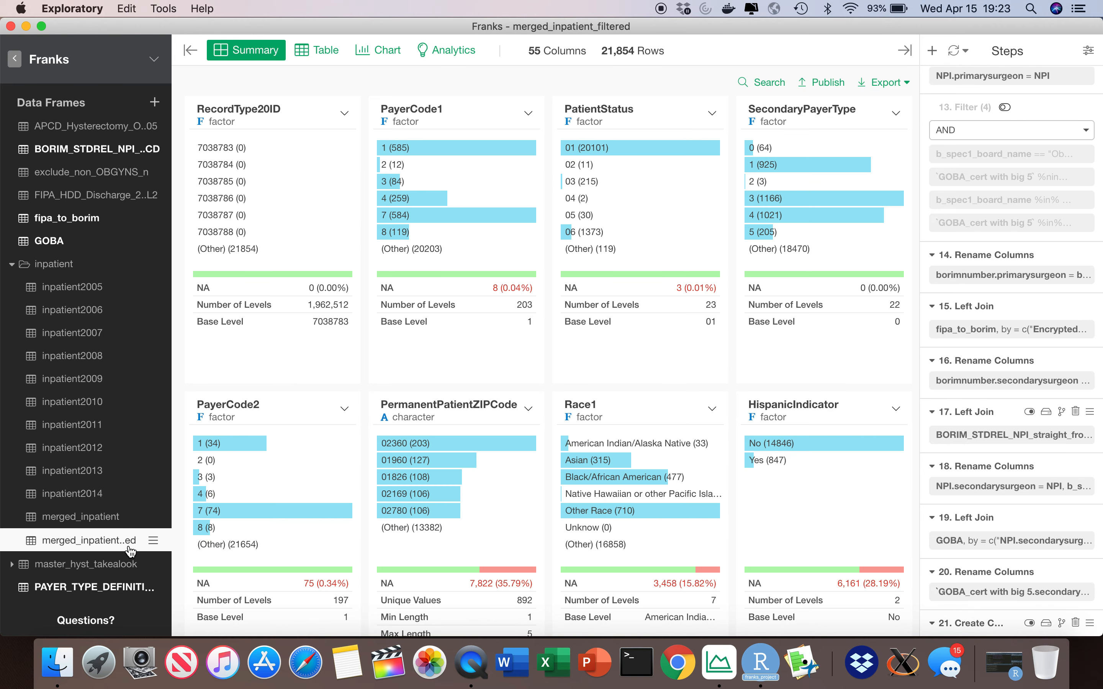
scroll(1014, 392, down, 10)
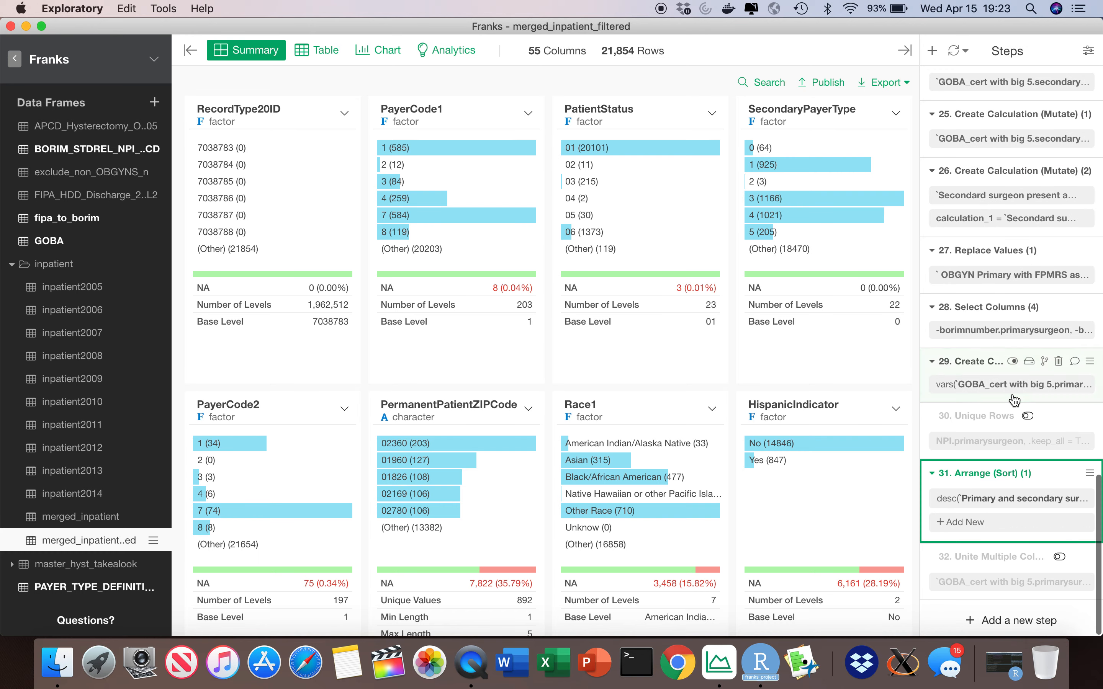
scroll(1014, 397, up, 15)
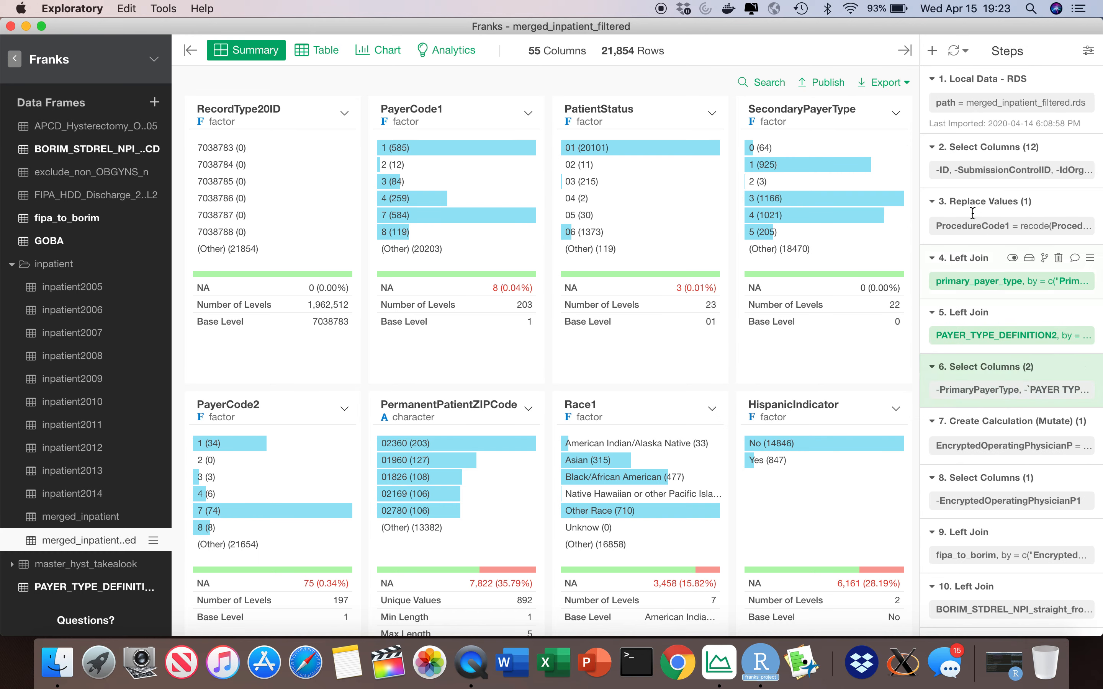
mouse_move(101, 529)
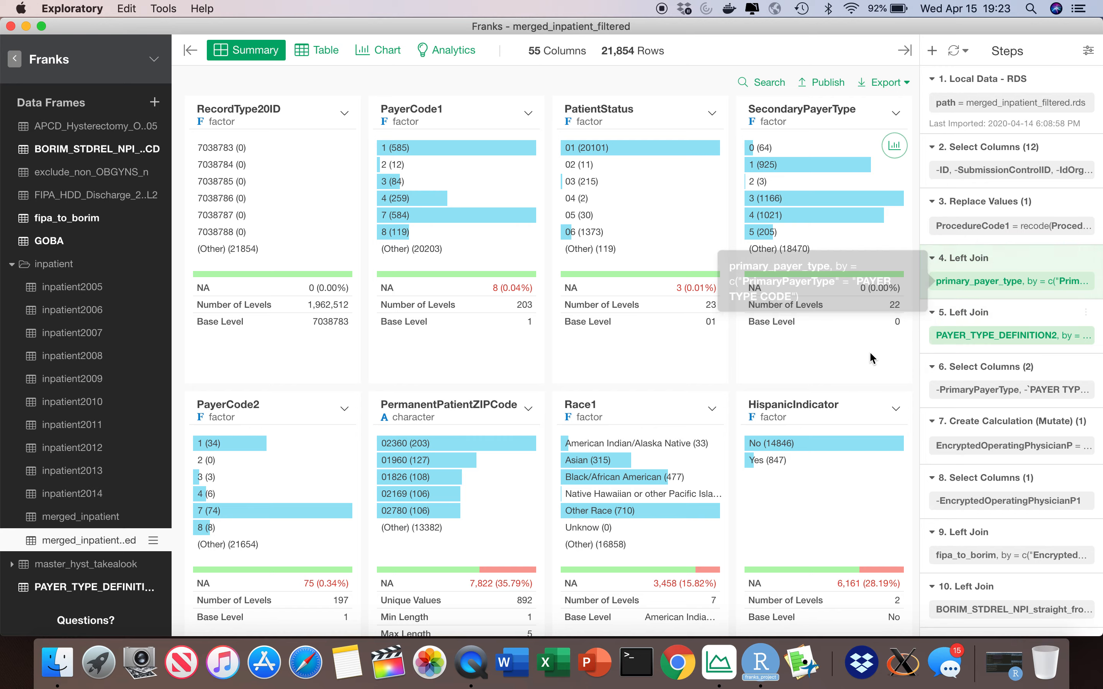
Examine the summaries of the payer type, payer organisation and primary and secondary surgeon columns.
scroll(871, 358, down, 20)
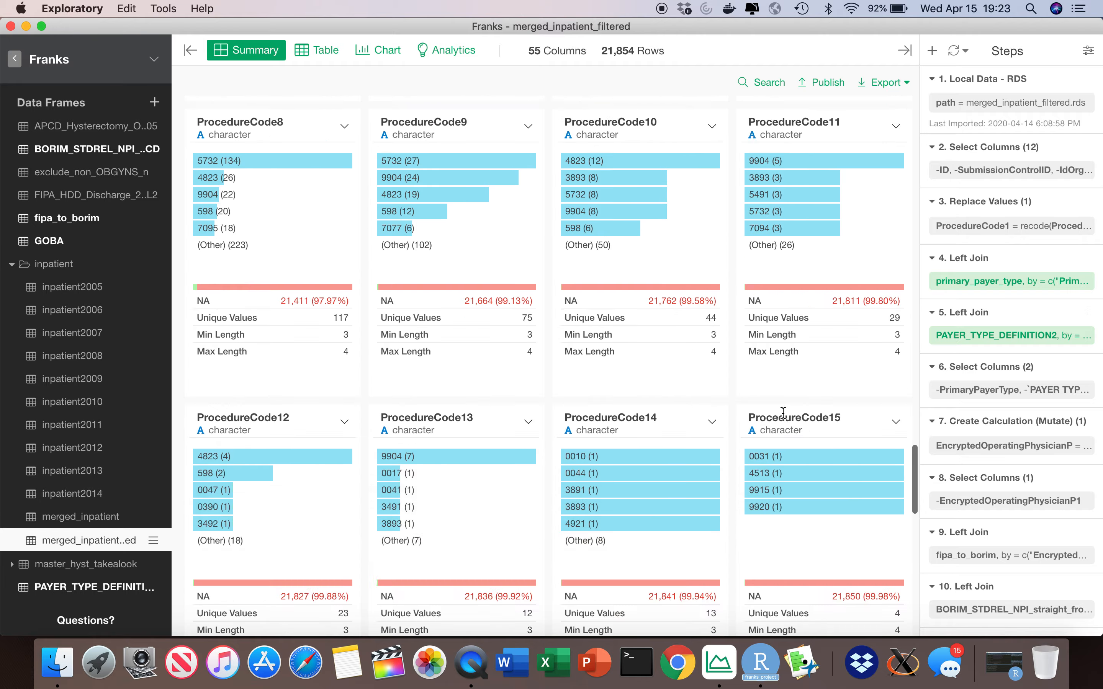
scroll(783, 412, down, 15)
scroll(783, 412, up, 8)
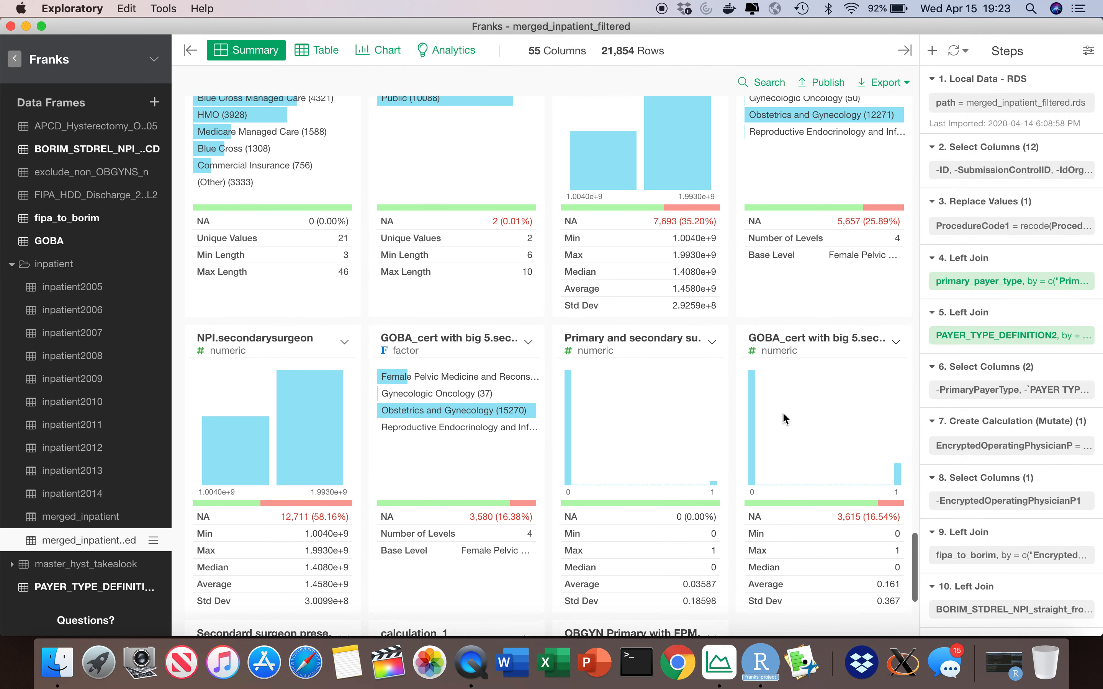
scroll(783, 413, up, 5)
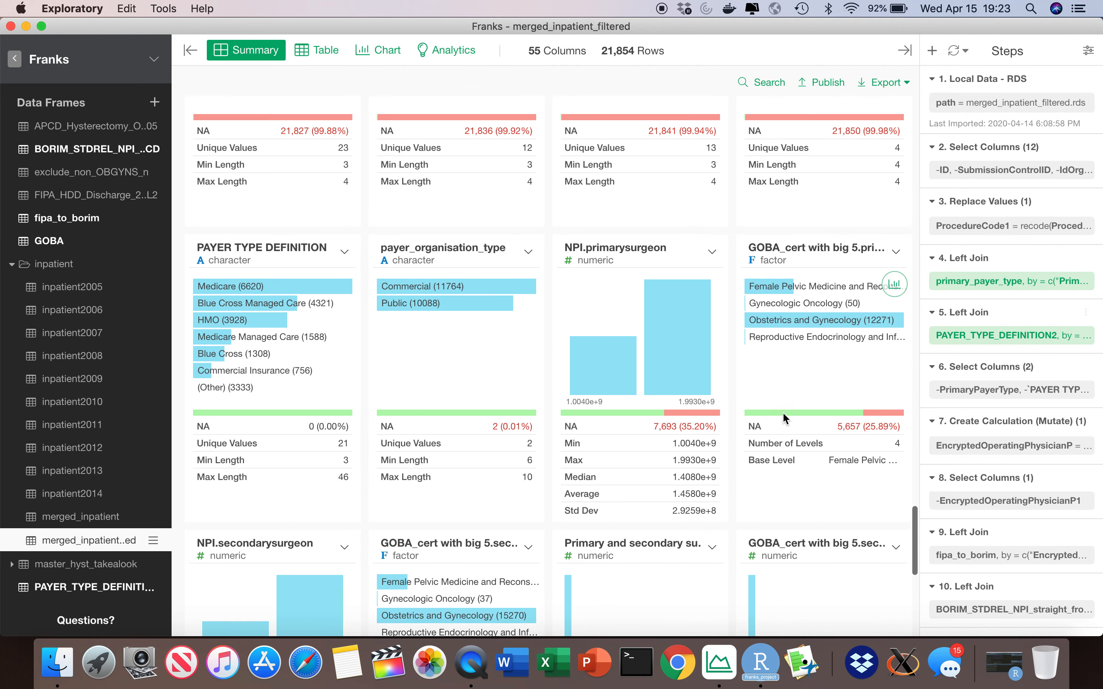
scroll(783, 412, down, 4)
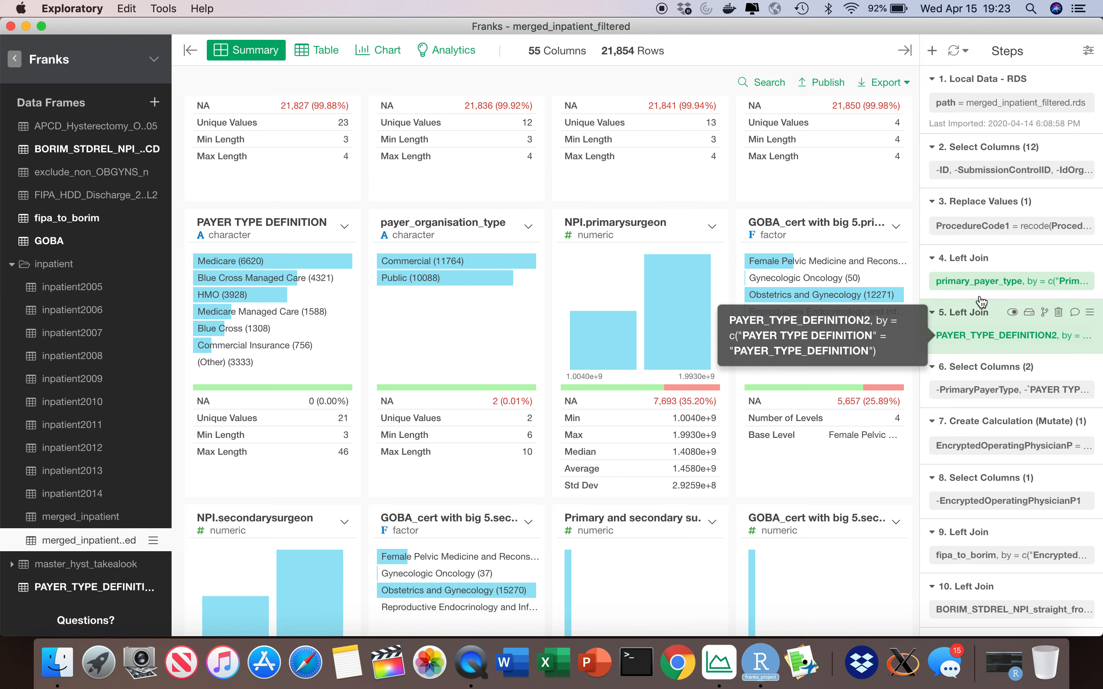
Show the data at Create Calculation step 7 and examine the summaries of the encrypted operating physician columns.
scroll(978, 309, down, 5)
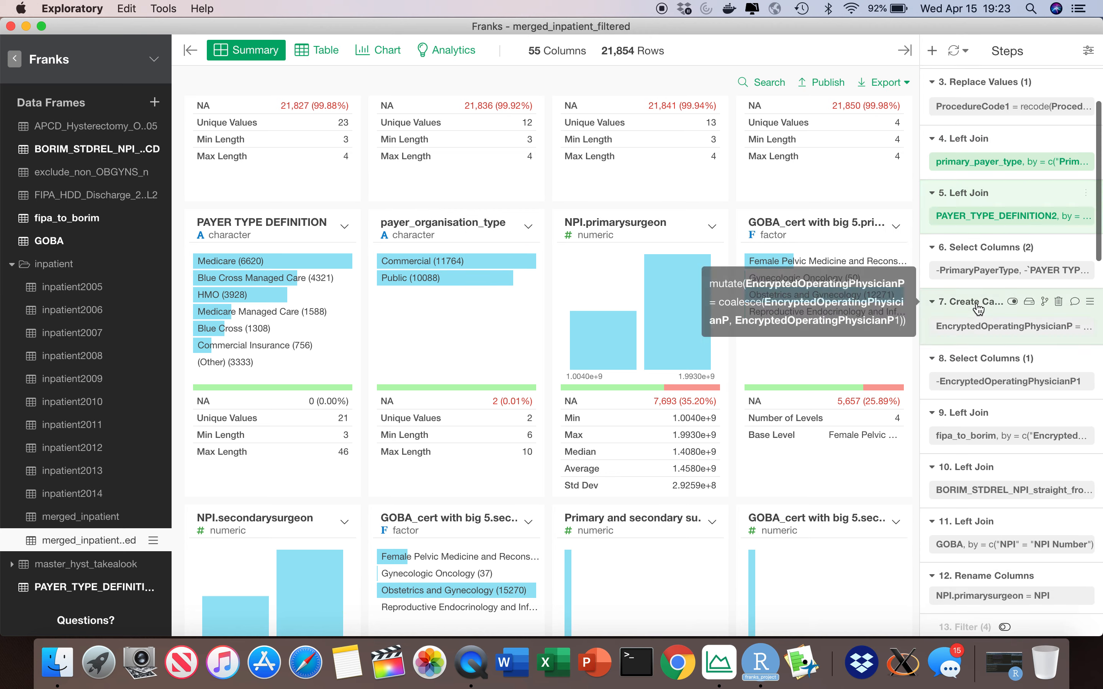
click(978, 309)
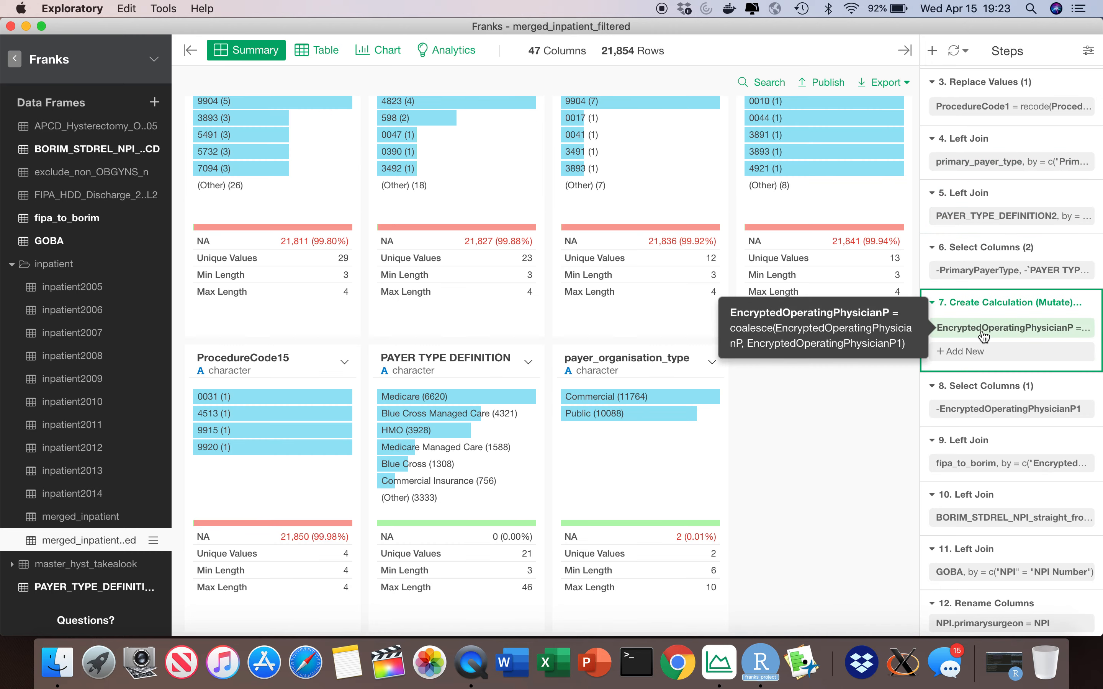
scroll(803, 462, up, 15)
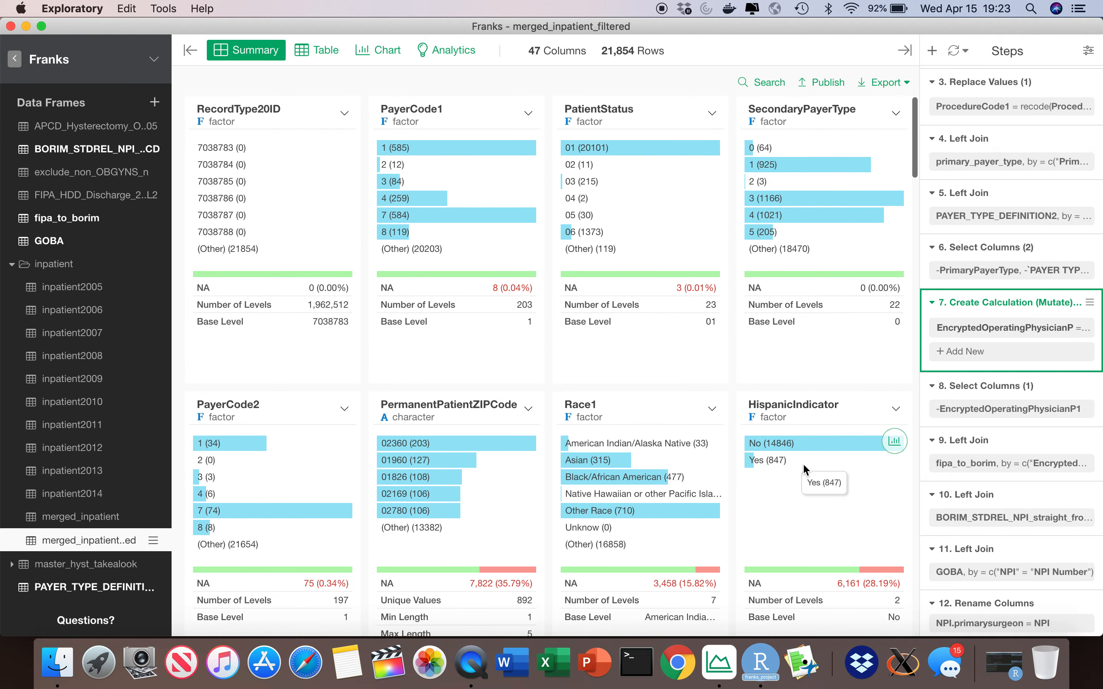
scroll(803, 467, down, 10)
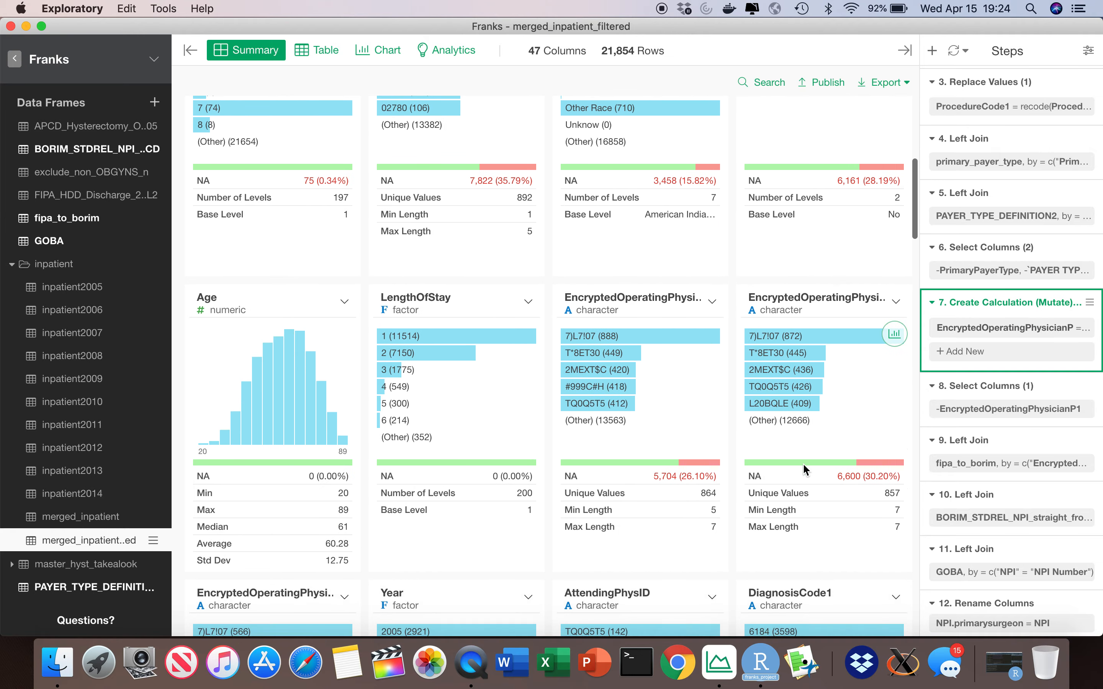
scroll(803, 463, down, 2)
scroll(802, 462, down, 3)
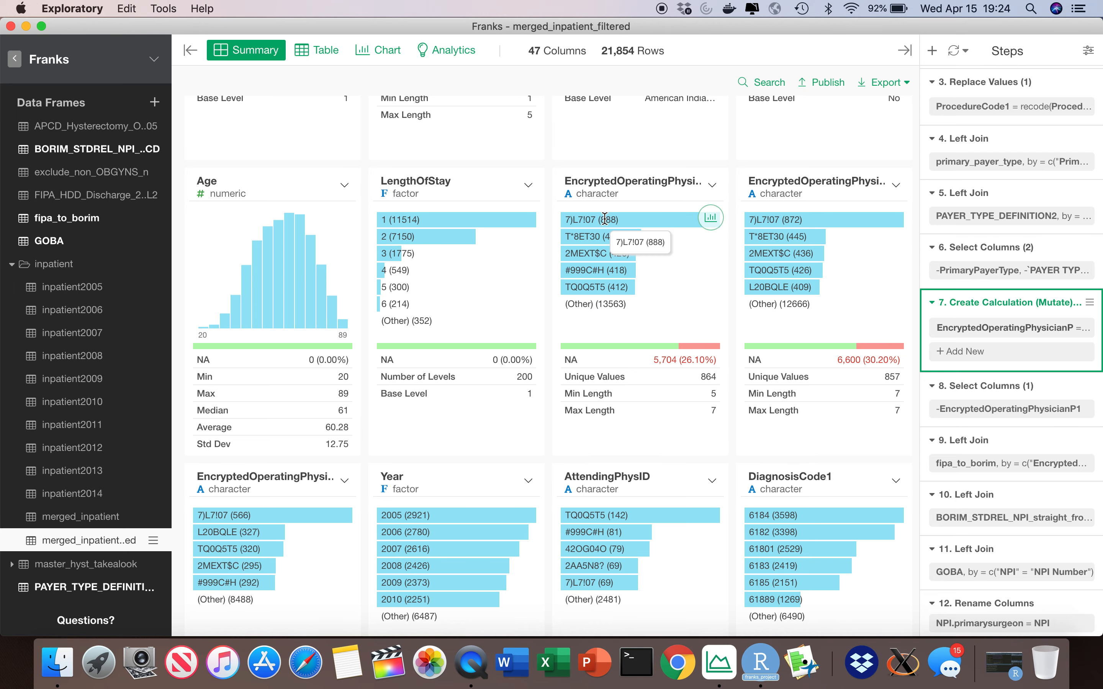
drag(597, 219, 565, 223)
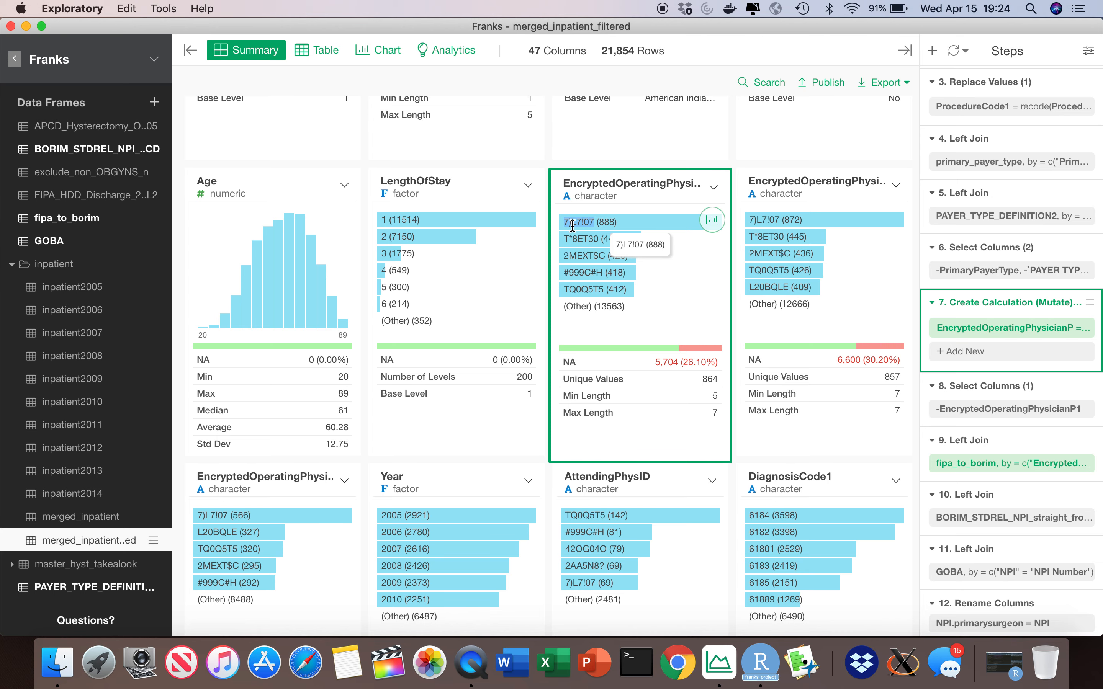
scroll(658, 272, down, 1)
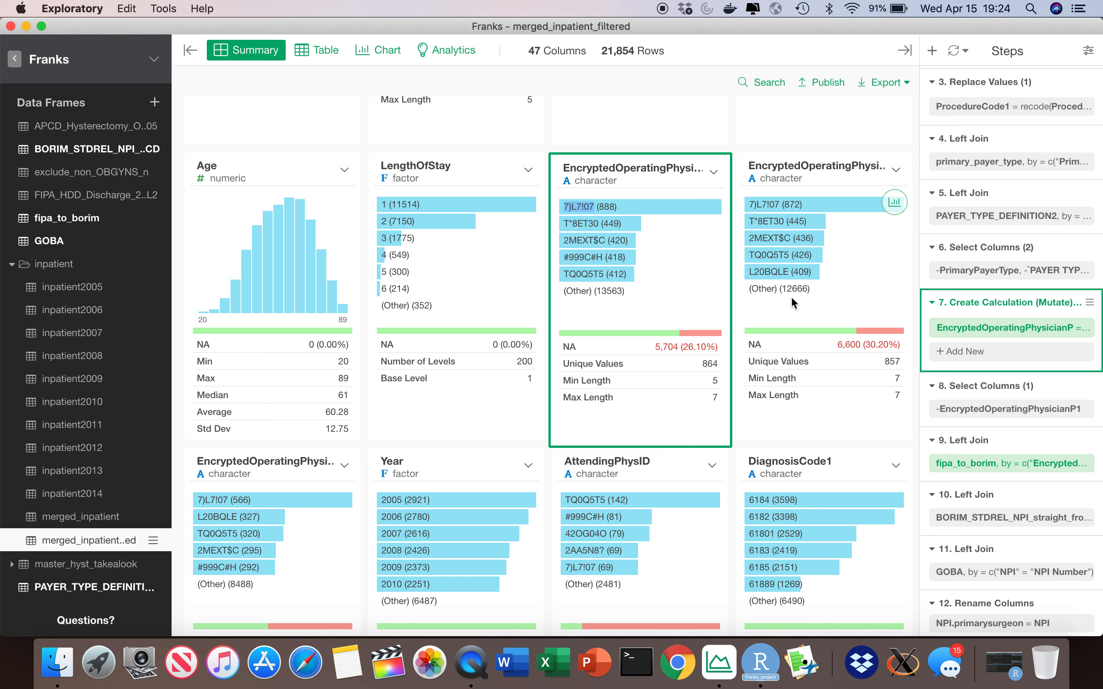
scroll(791, 294, down, 5)
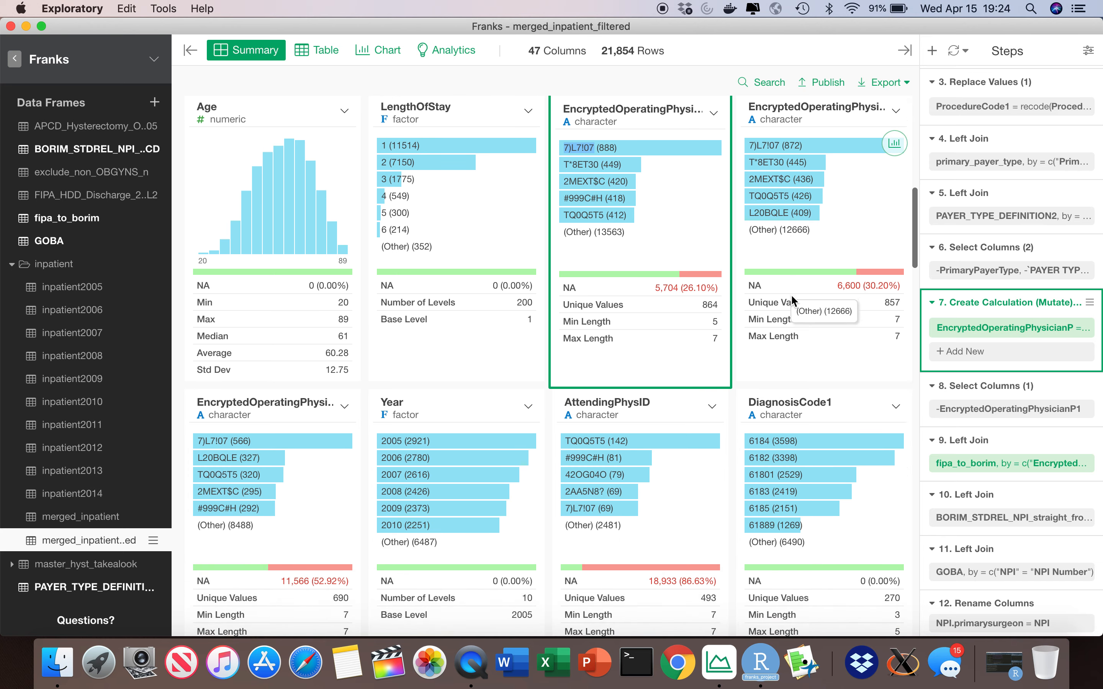
scroll(791, 294, down, 2)
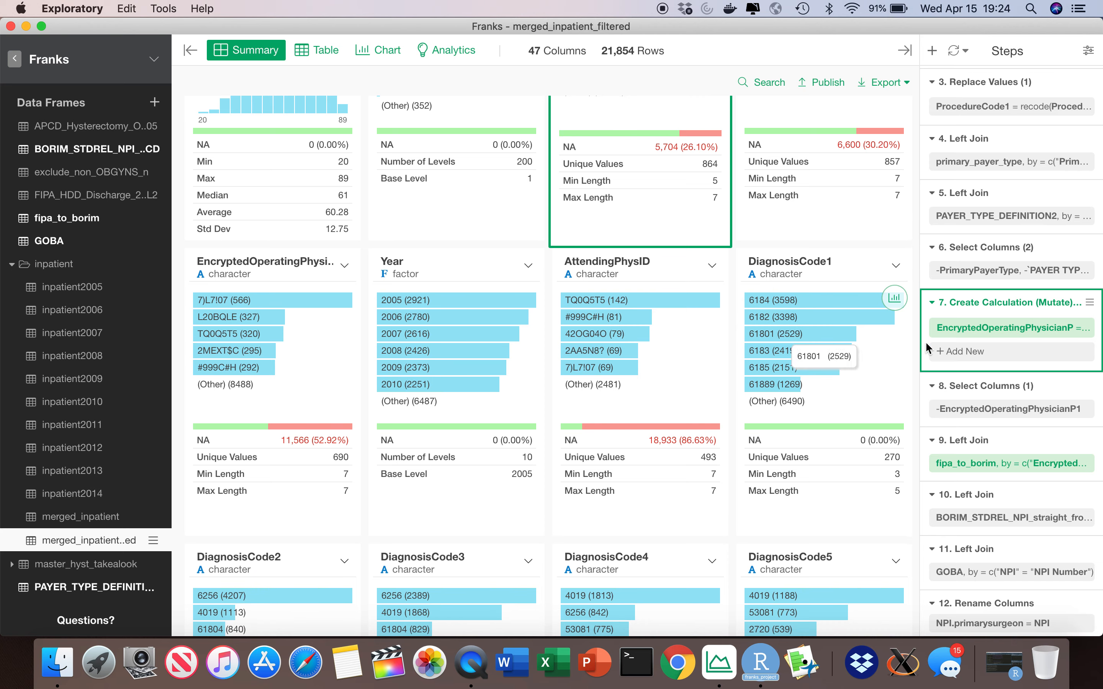
Show the data at Left Join step 10 and examine the borimnumber, NPI and b_spec1_board_name column summaries.
scroll(971, 371, down, 3)
scroll(971, 372, down, 2)
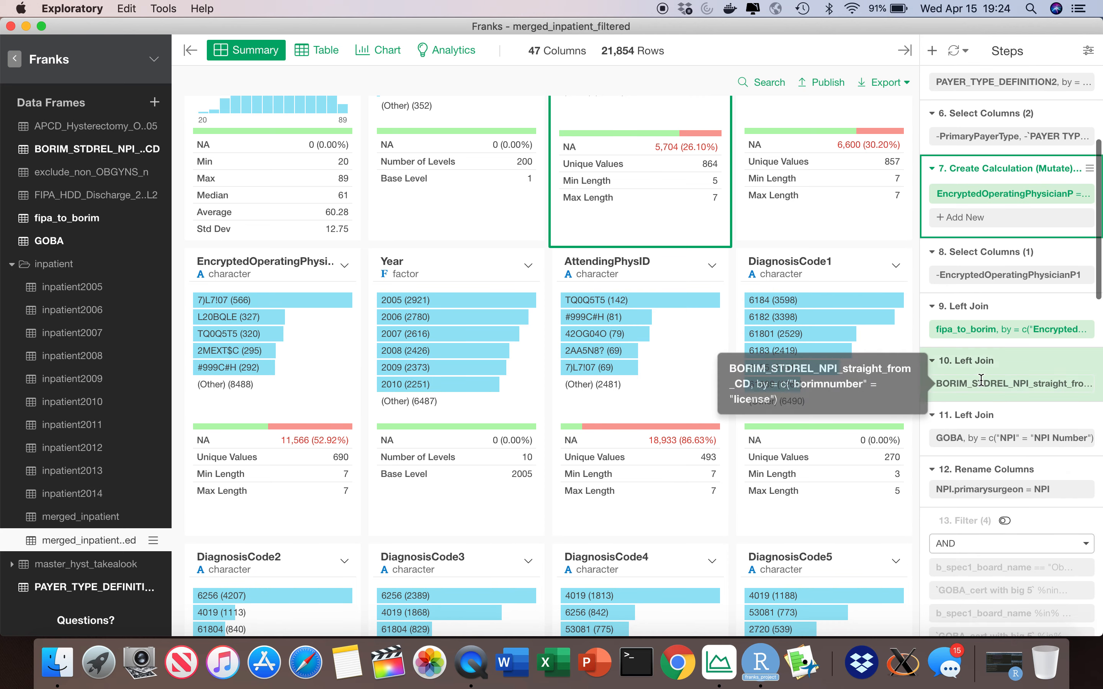
click(981, 373)
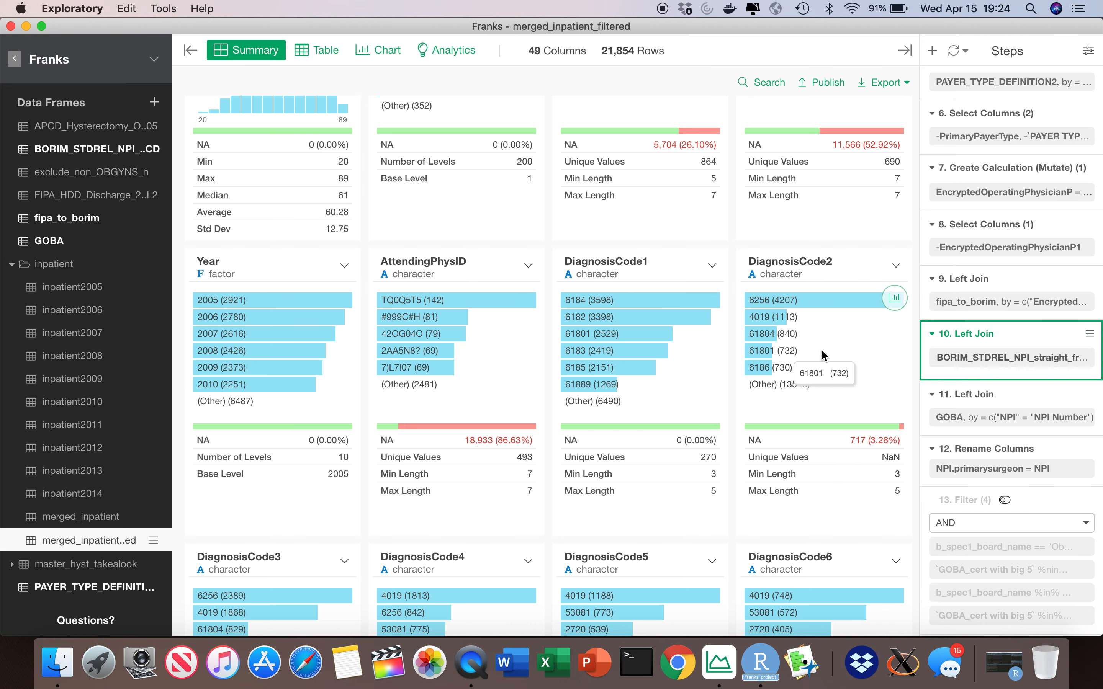
scroll(821, 349, up, 5)
scroll(821, 350, up, 3)
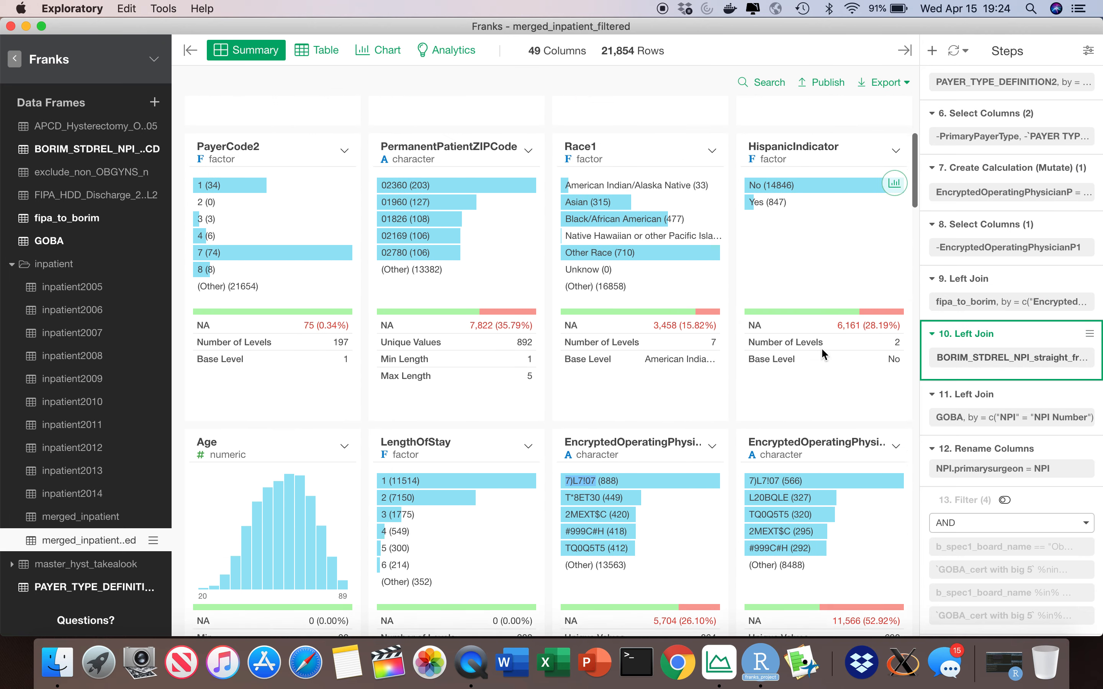
scroll(821, 350, down, 20)
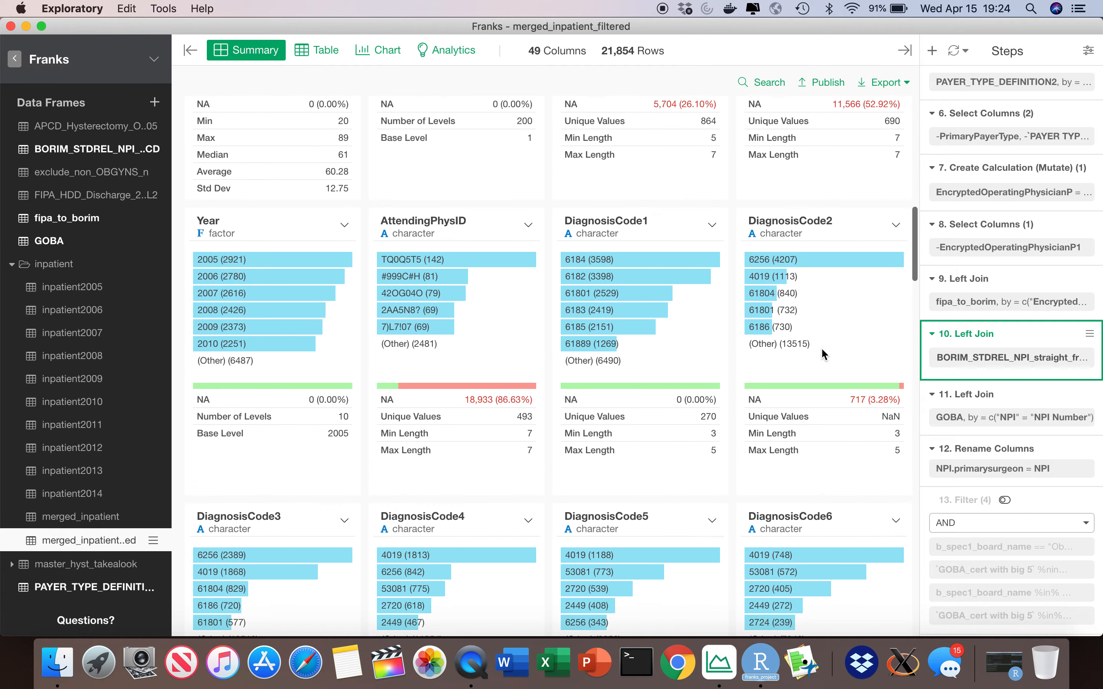
scroll(823, 354, down, 15)
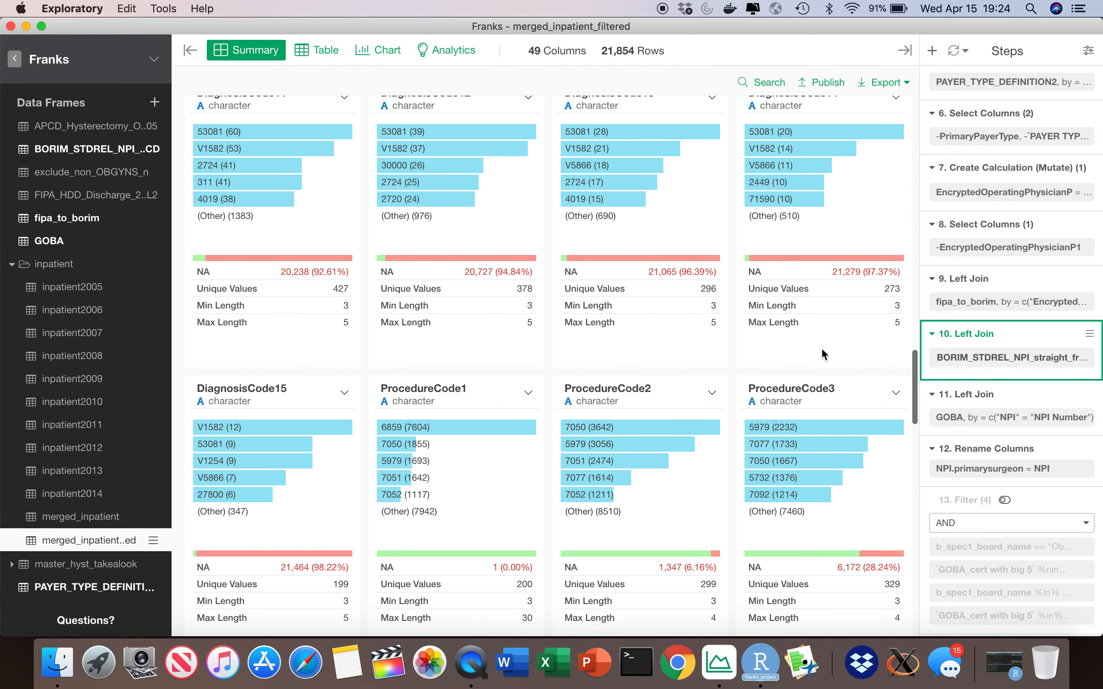
scroll(822, 354, down, 15)
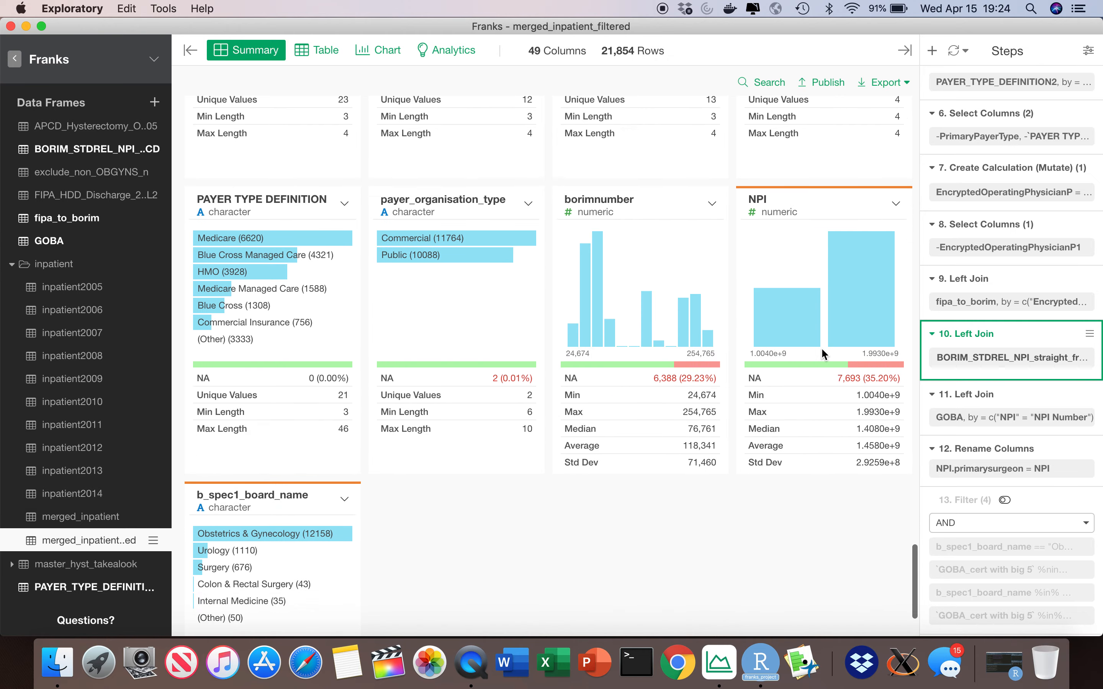
scroll(823, 354, up, 5)
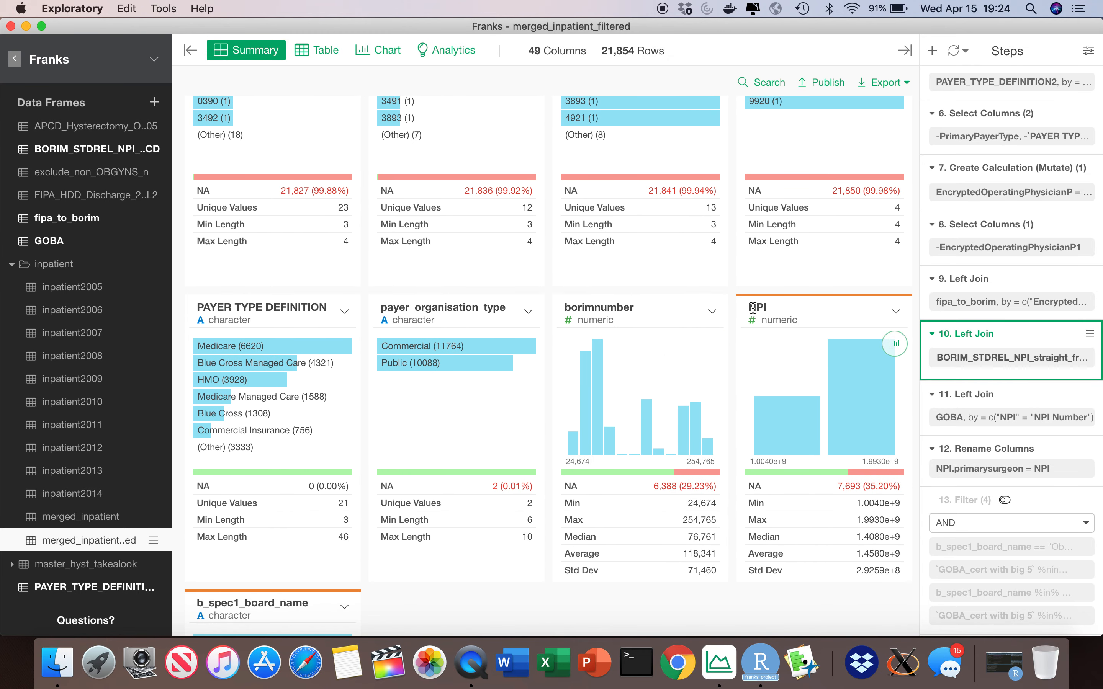
scroll(783, 313, down, 3)
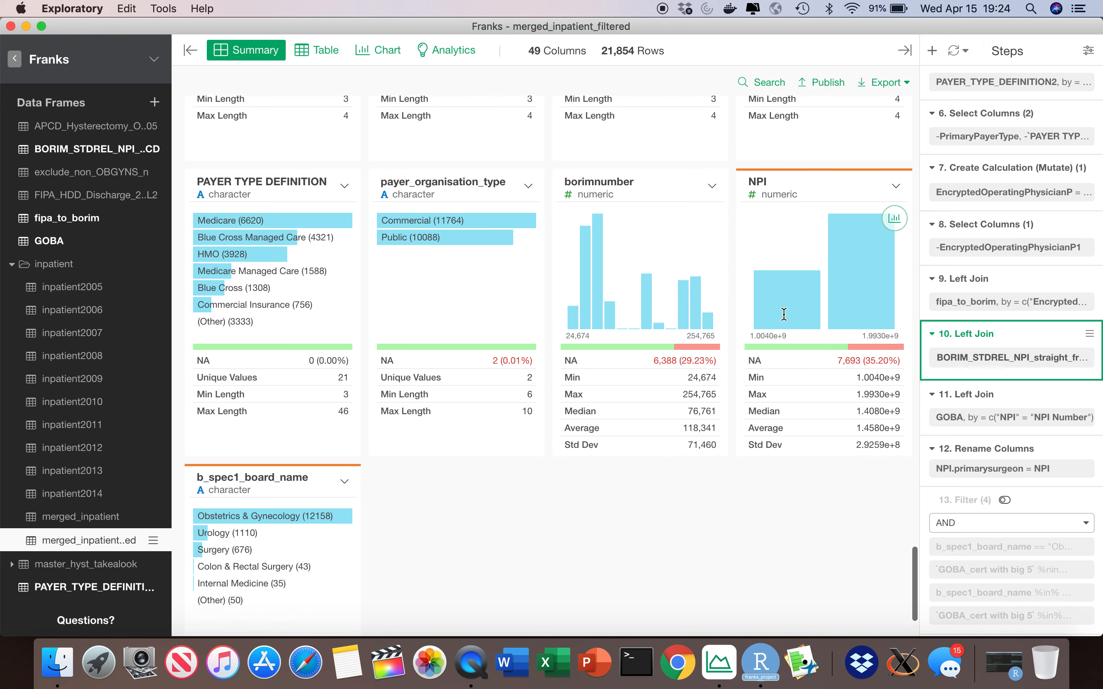
Check the GOBA certification column at Left Join step 11 and the NPI.primarysurgeon column at Rename Columns step 12.
click(998, 407)
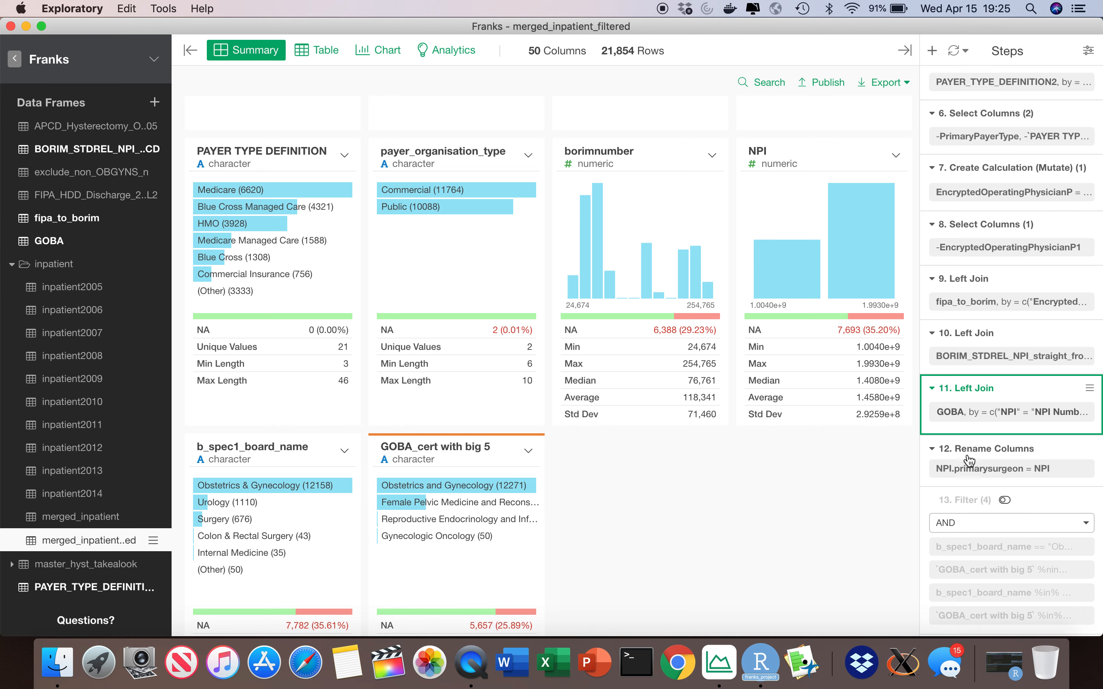
scroll(805, 460, down, 2)
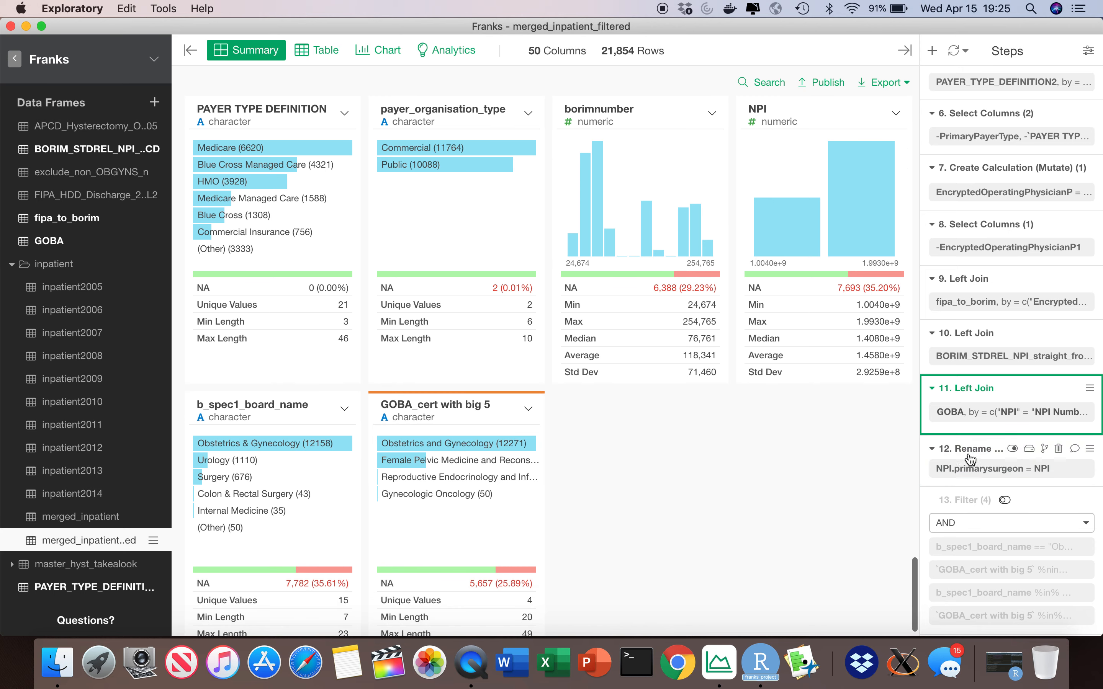
click(982, 452)
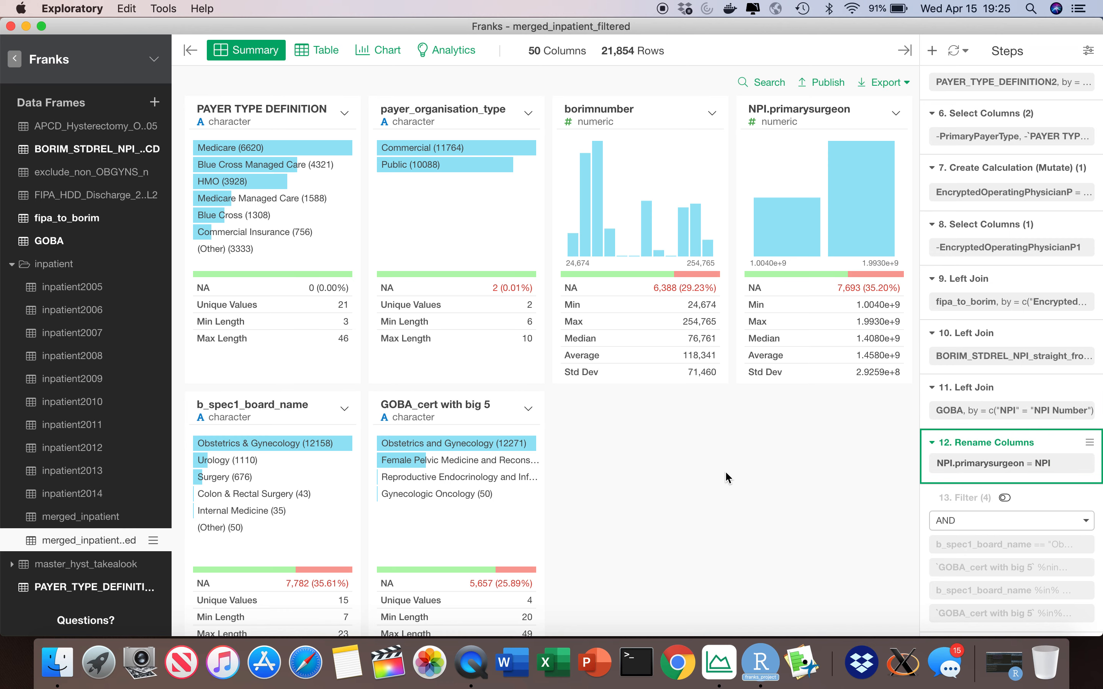
scroll(712, 468, down, 2)
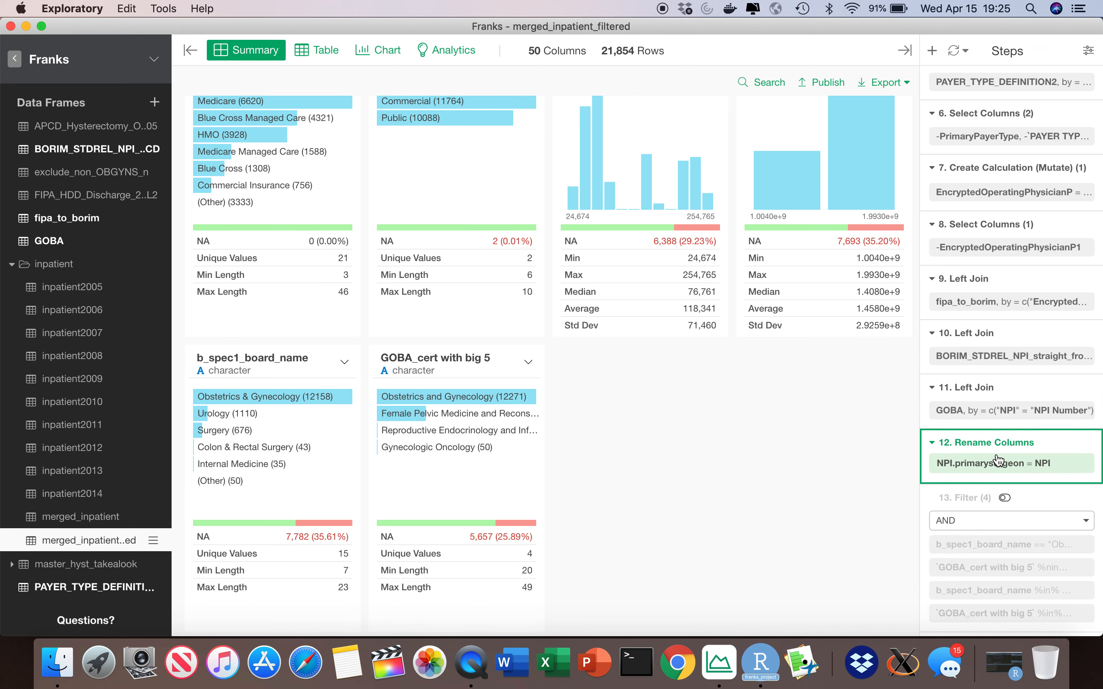
Show the data at Rename Columns step 20 for the secondary surgeon and look through the remaining steps to the end.
scroll(996, 463, down, 4)
scroll(996, 460, down, 2)
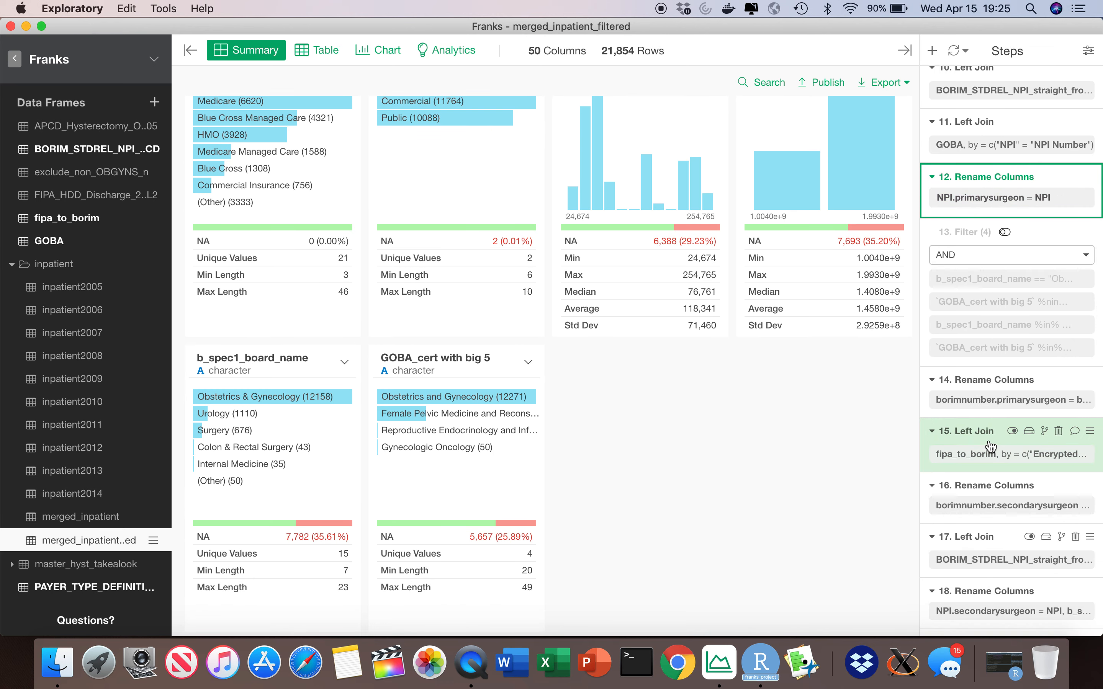
scroll(989, 428, down, 8)
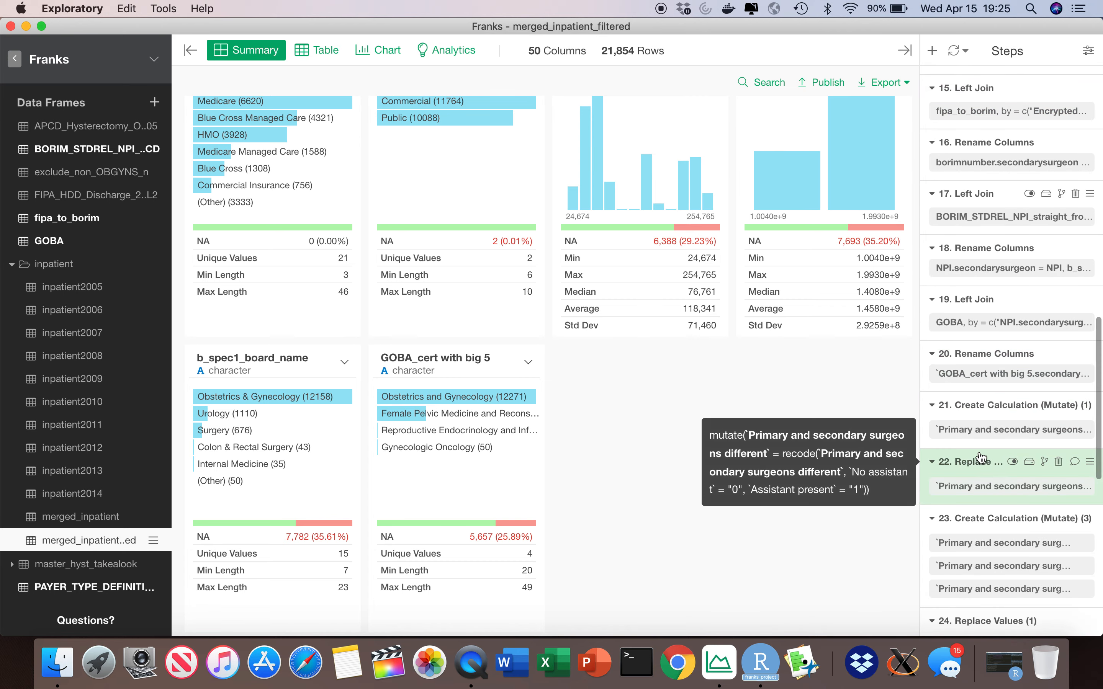
click(973, 366)
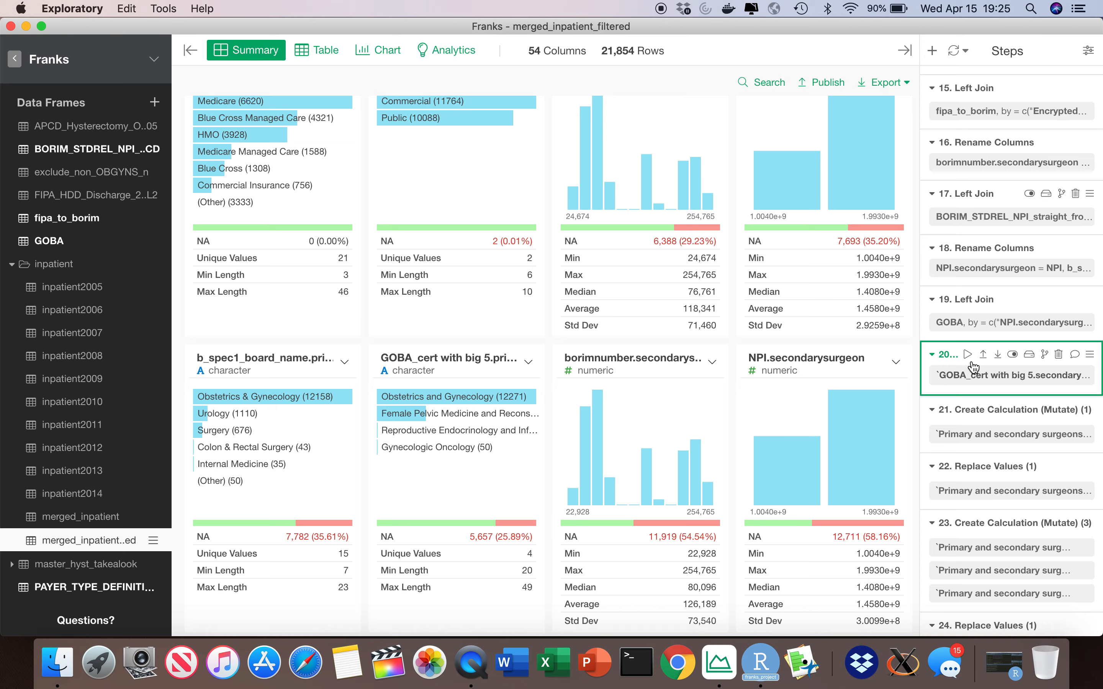
scroll(973, 367, down, 10)
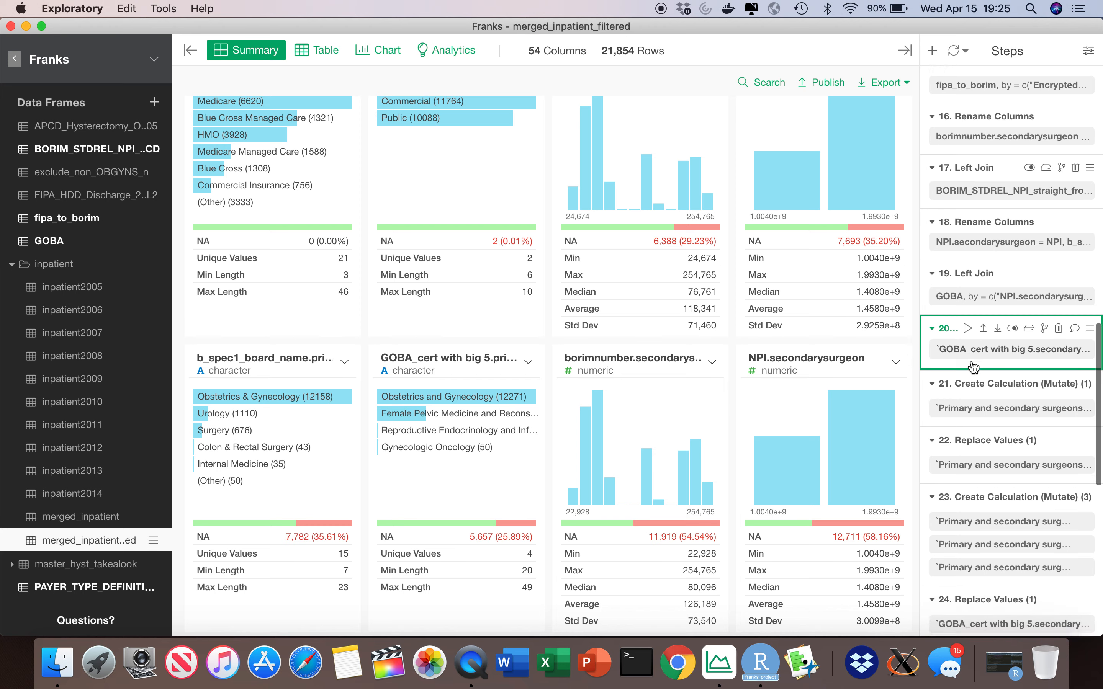
scroll(973, 378, down, 3)
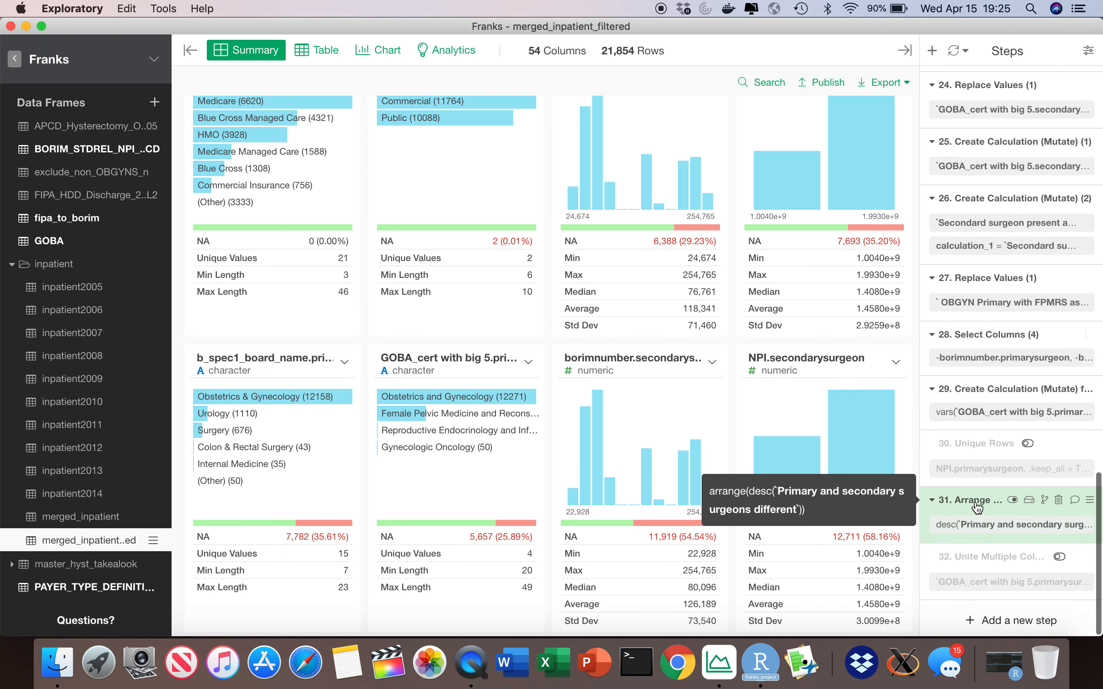
Show the data at Arrange step 31 and examine the secondary surgeon, calculation_1 and OBGYN Primary with FPMRS column summaries.
click(974, 502)
scroll(815, 416, down, 5)
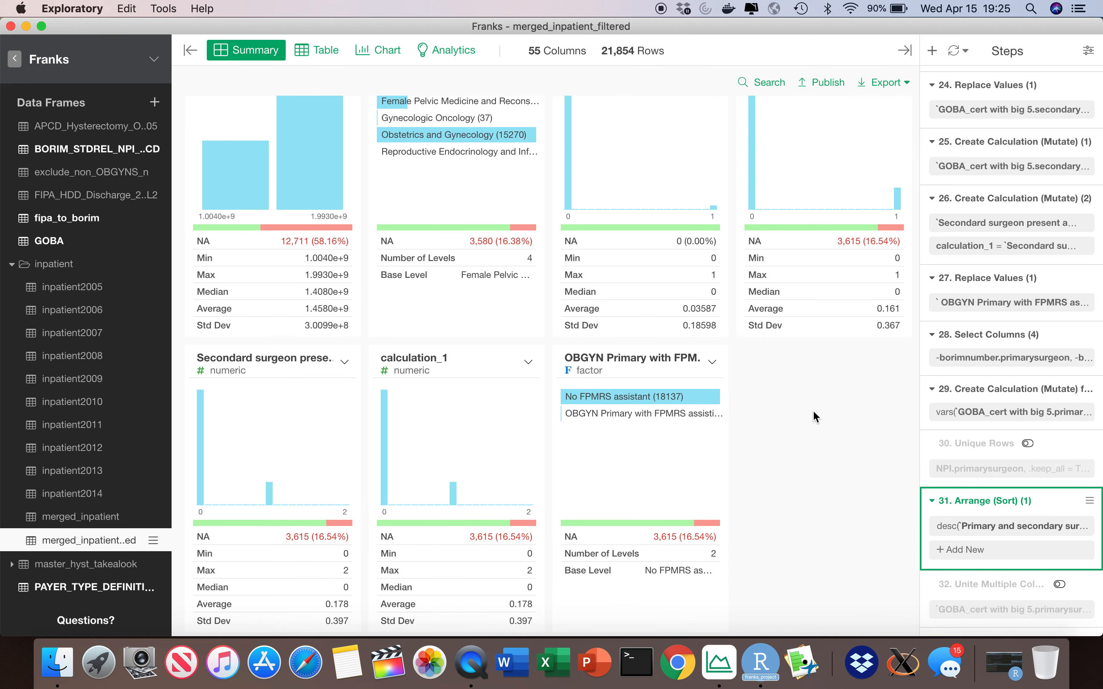
scroll(814, 416, up, 3)
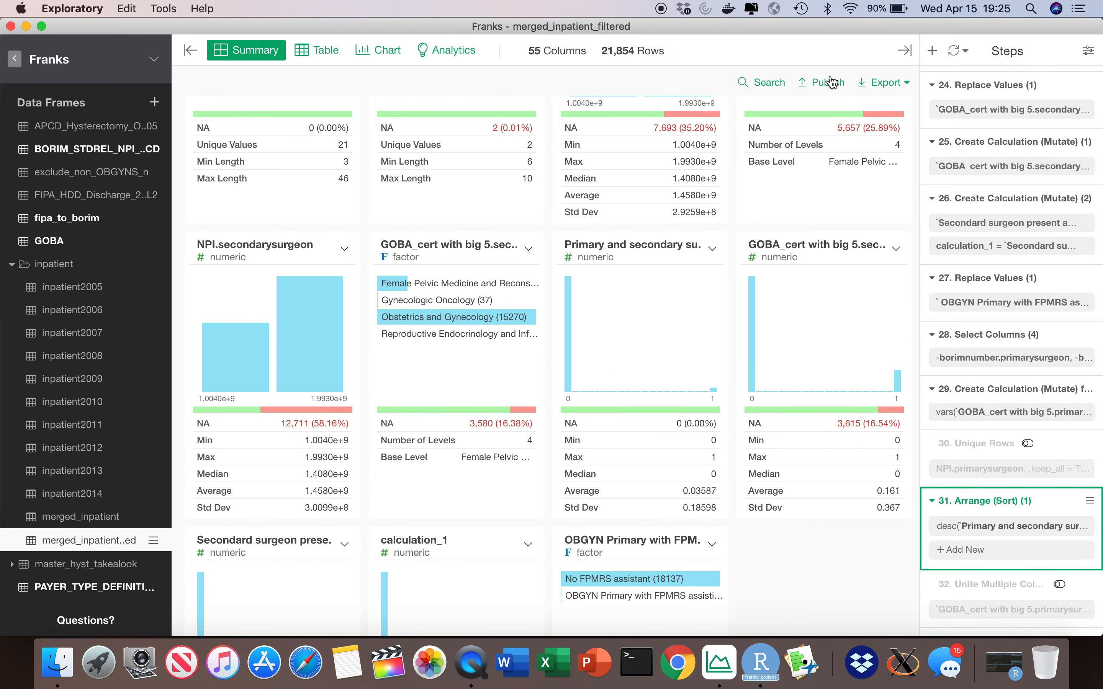
Search the columns for "year", chart the Year column as bars by number of rows, and return to the column summaries.
click(764, 85)
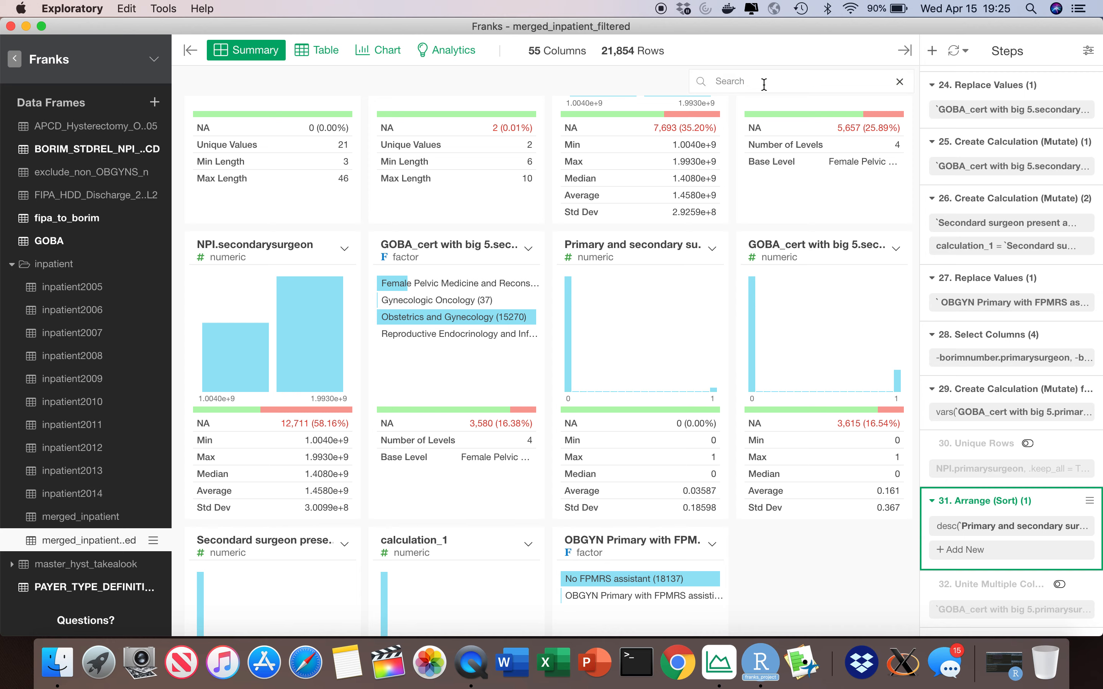
text(year)
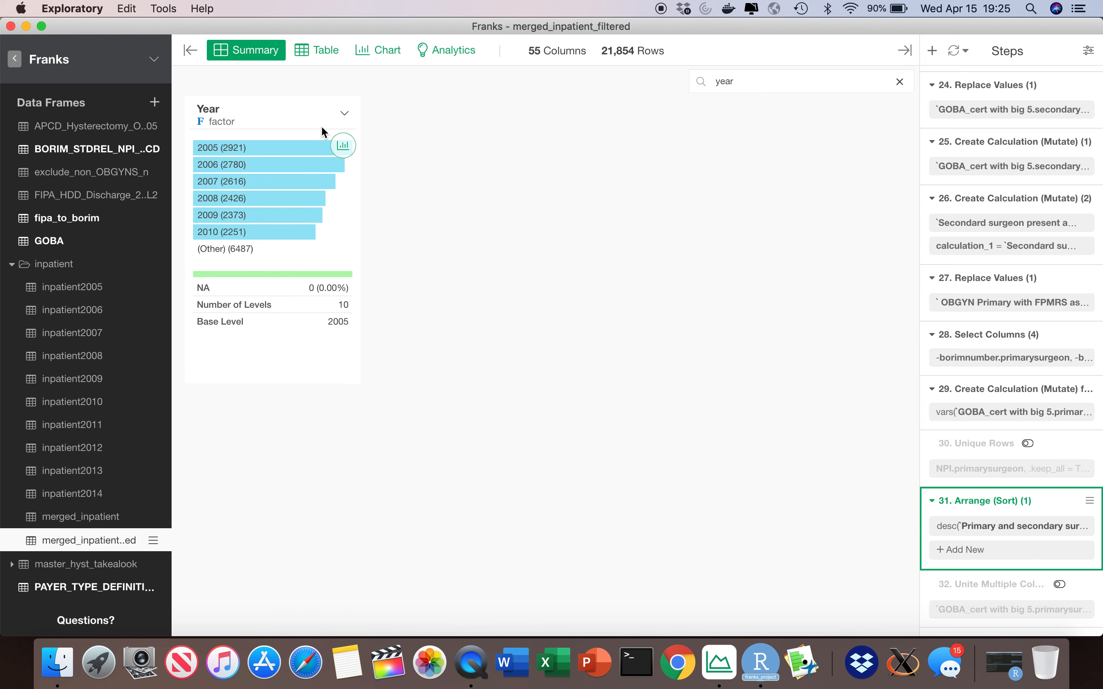
click(340, 144)
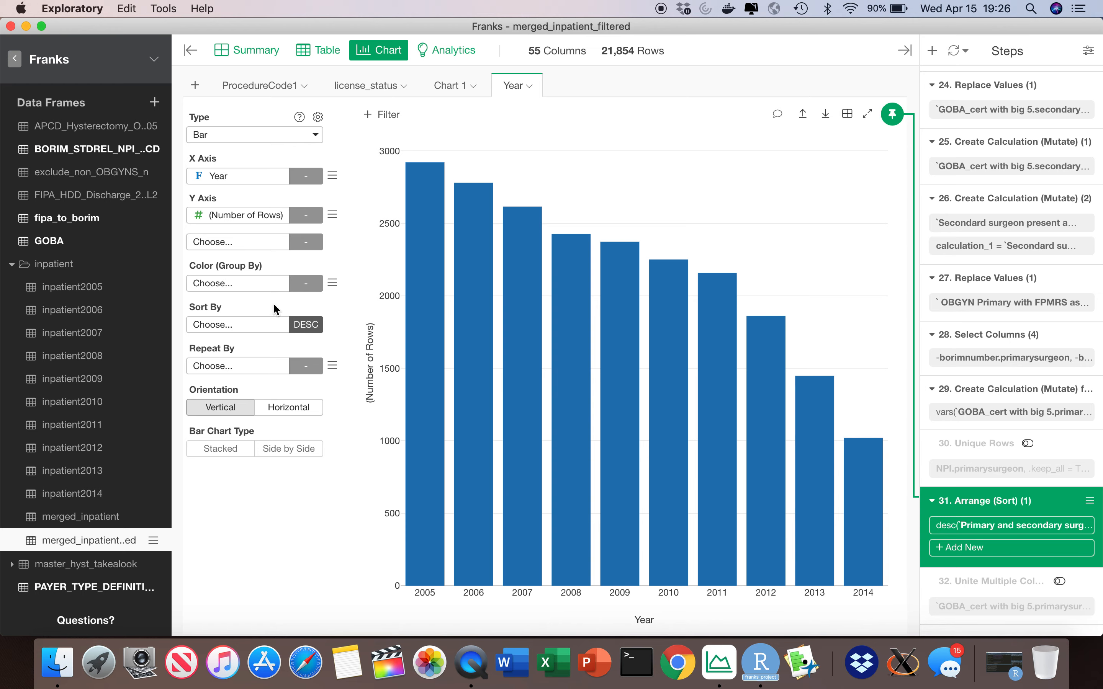
click(257, 59)
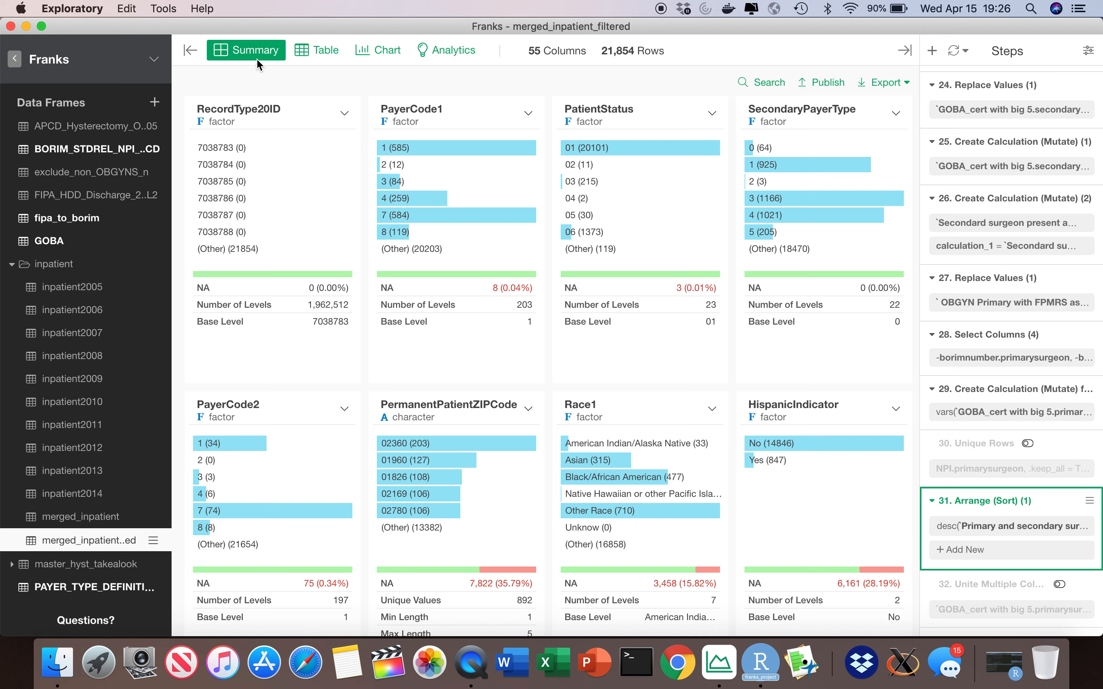
scroll(980, 413, down, 1)
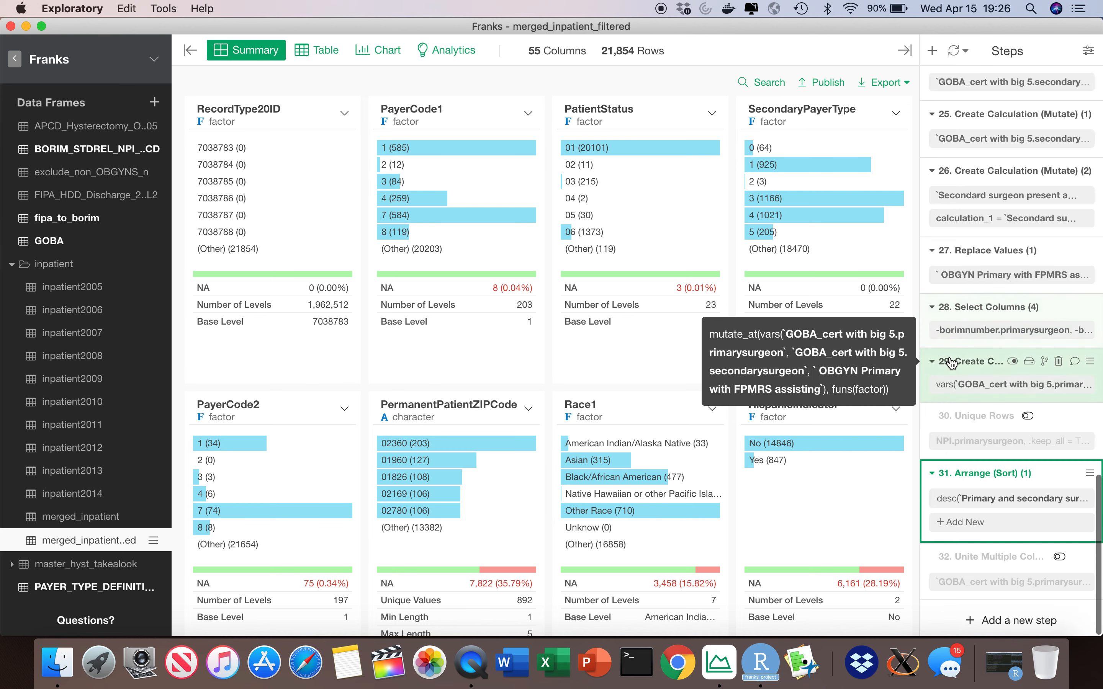